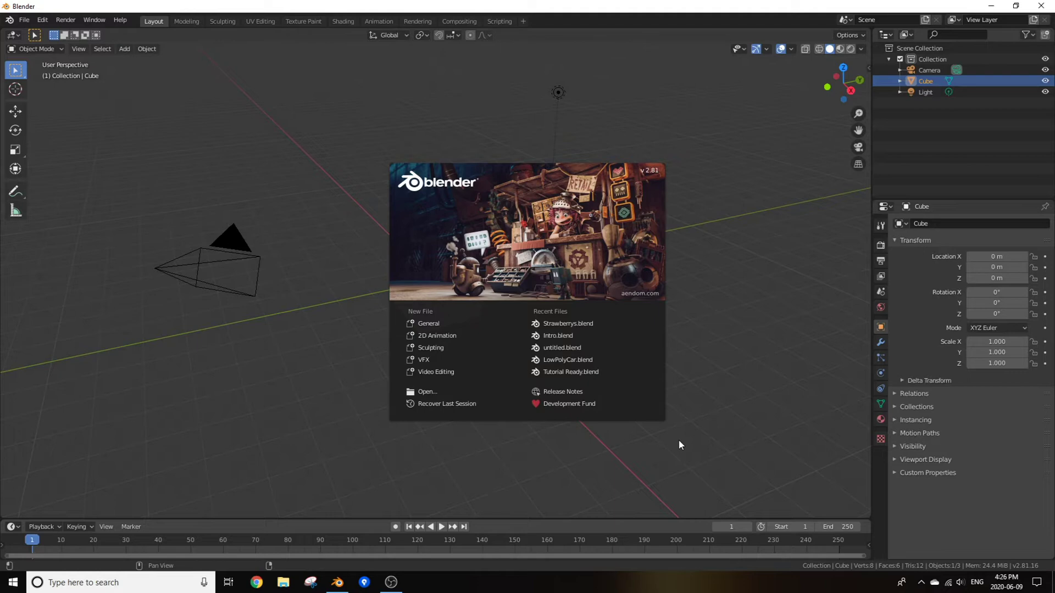
- Close the splash screen and delete the default cube
left_click(680, 442)
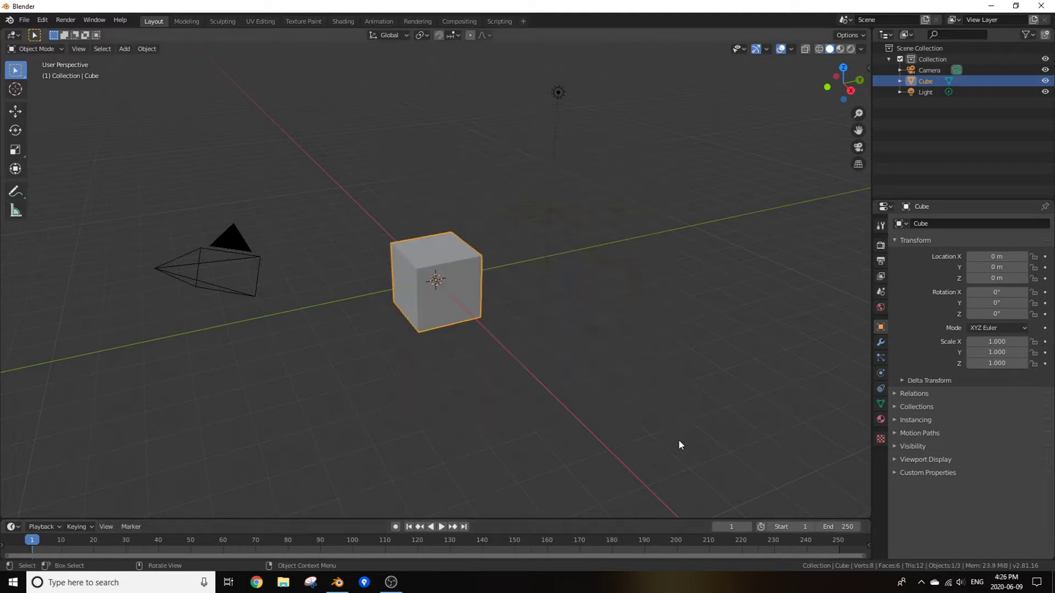
key("x")
left_click(486, 289)
- Add a circle mesh, fill it with a face, and switch to the Shading workspace
key("shift+a")
mouse_move(483, 287)
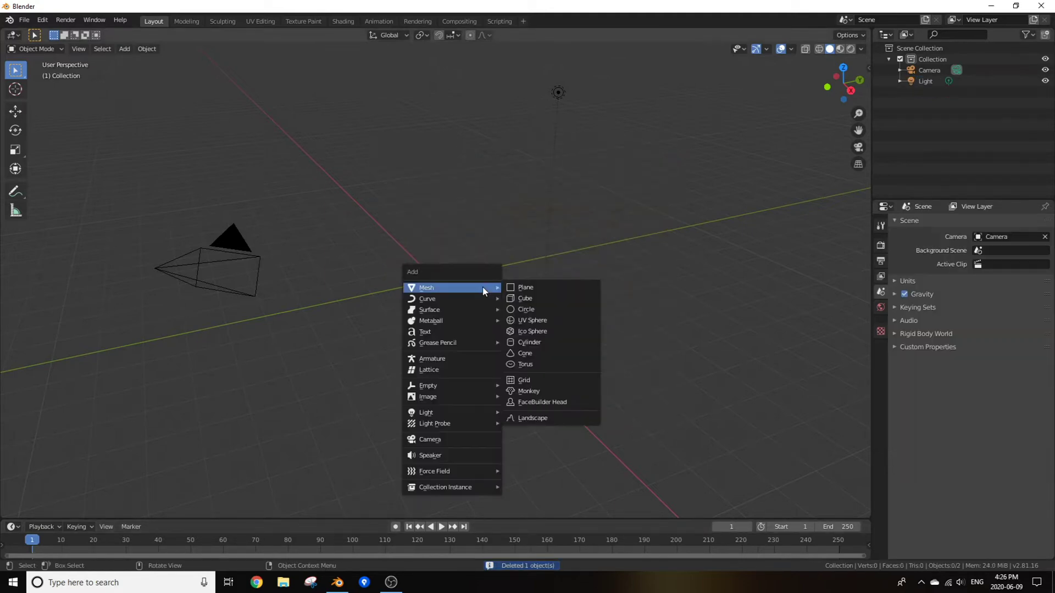
left_click(527, 310)
scroll(529, 312, "up", 2)
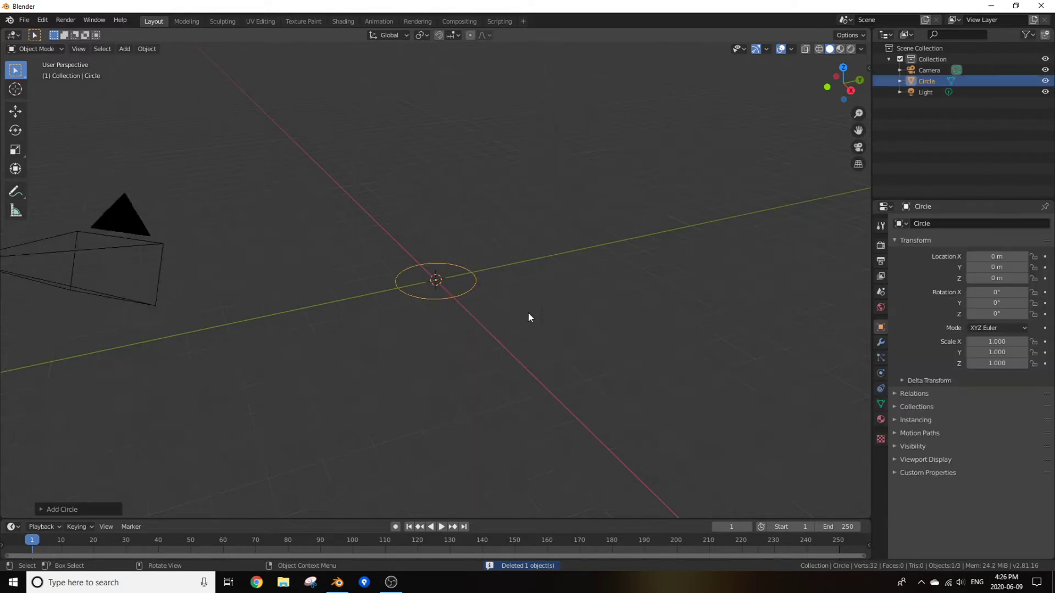
scroll(529, 318, "up", 2)
key("Tab")
key("f")
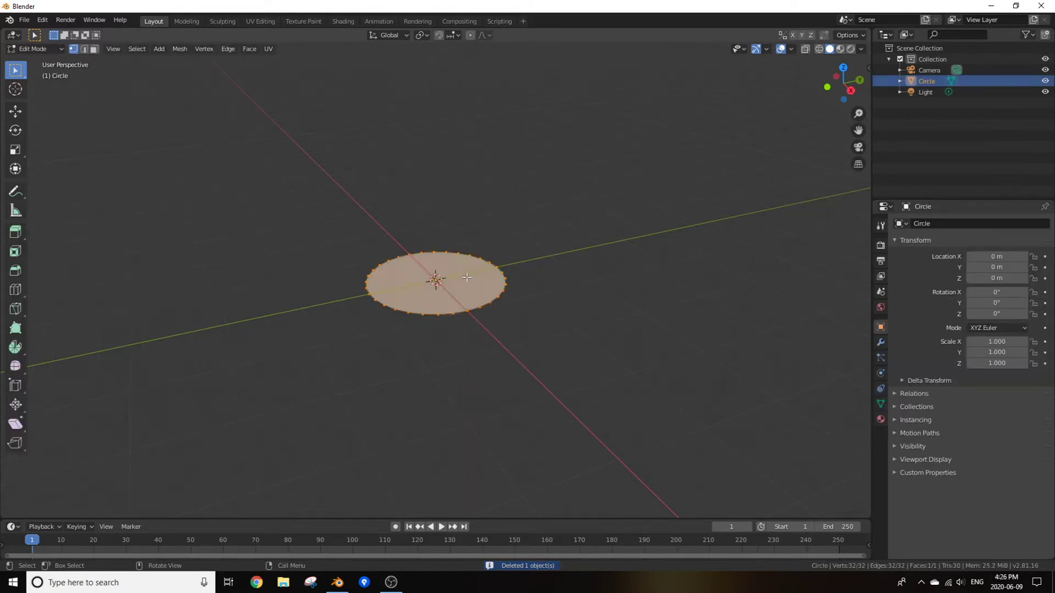
key("Tab")
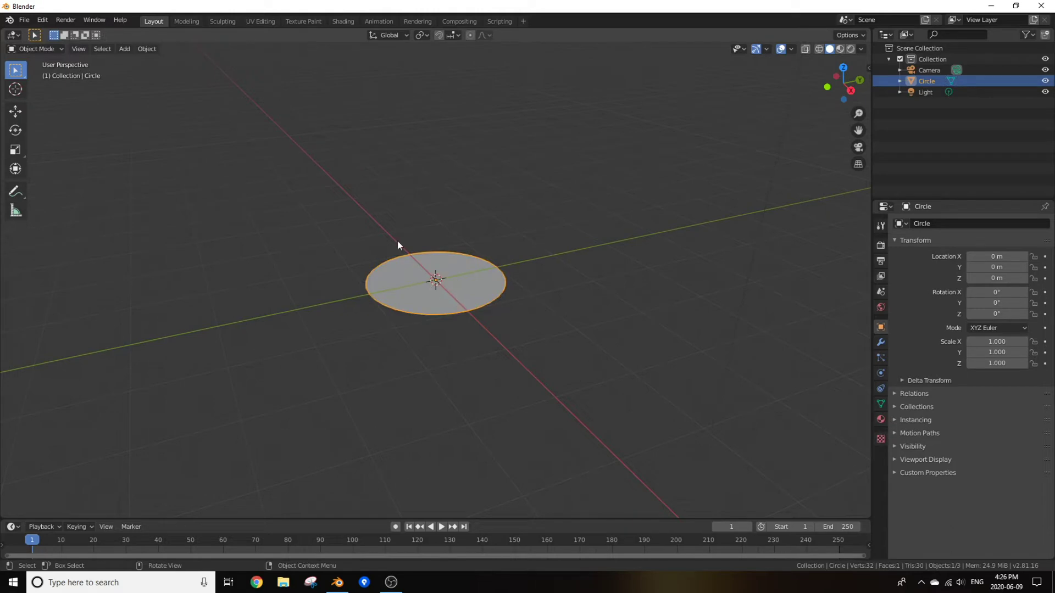
left_click(343, 21)
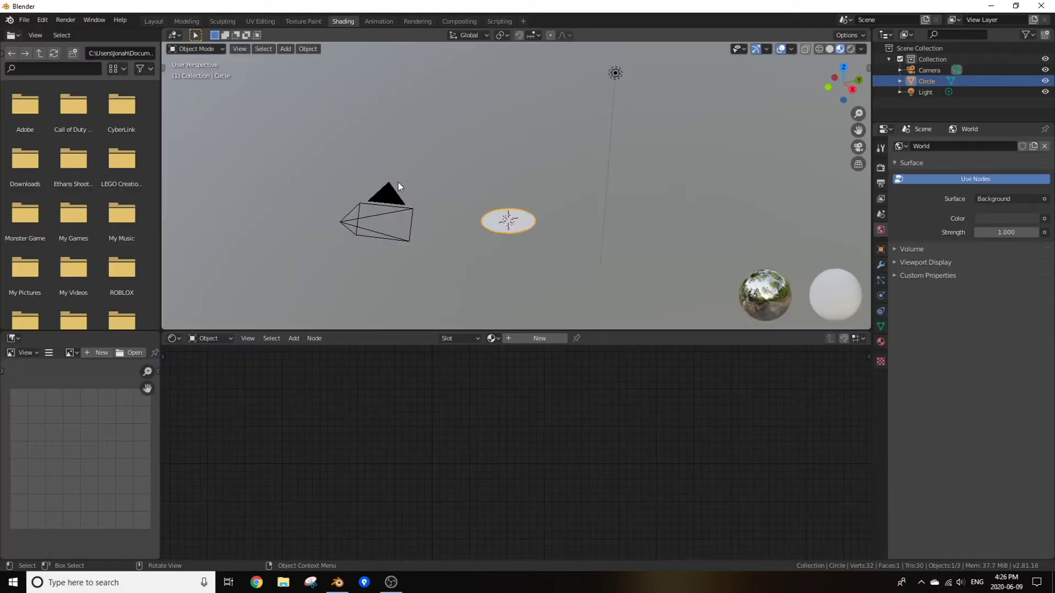
- Create a new material for the circle and add an Image Texture node
left_click(536, 338)
middle_click_drag(358, 404, 449, 391)
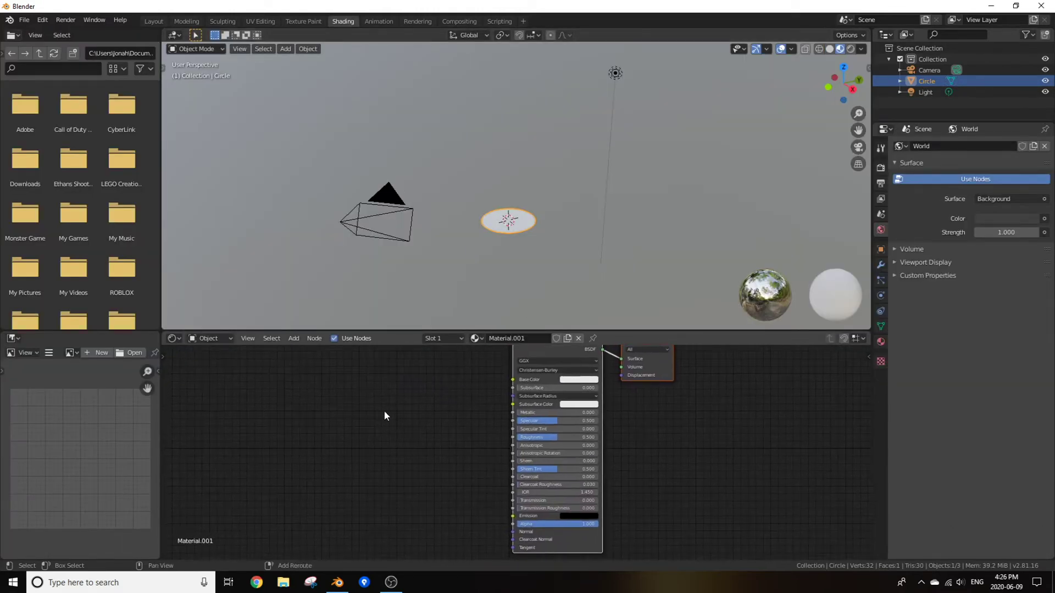
key("shift+a")
type("image")
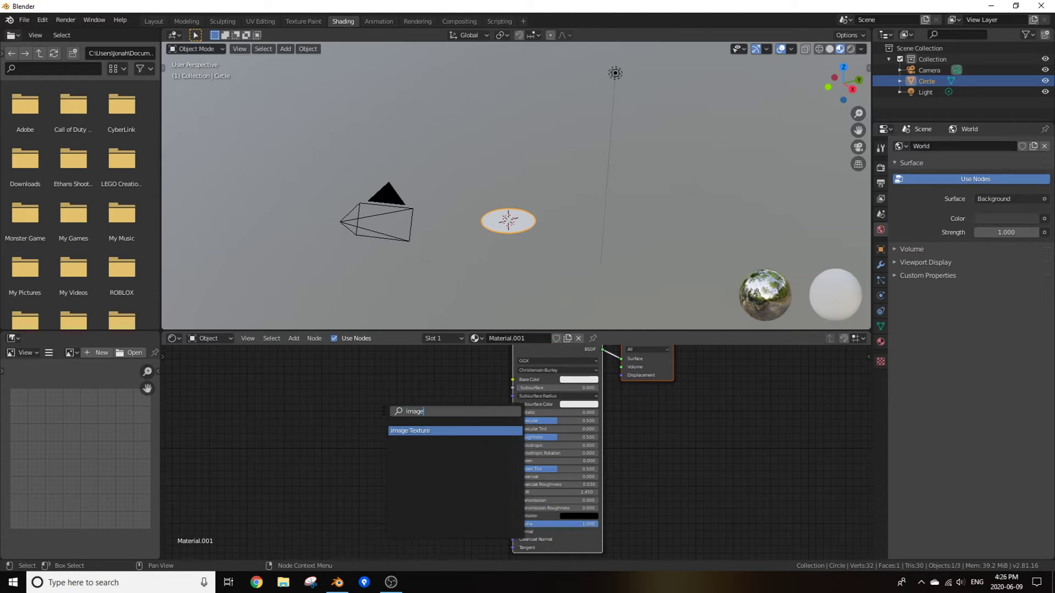
left_click(402, 431)
left_click(361, 424)
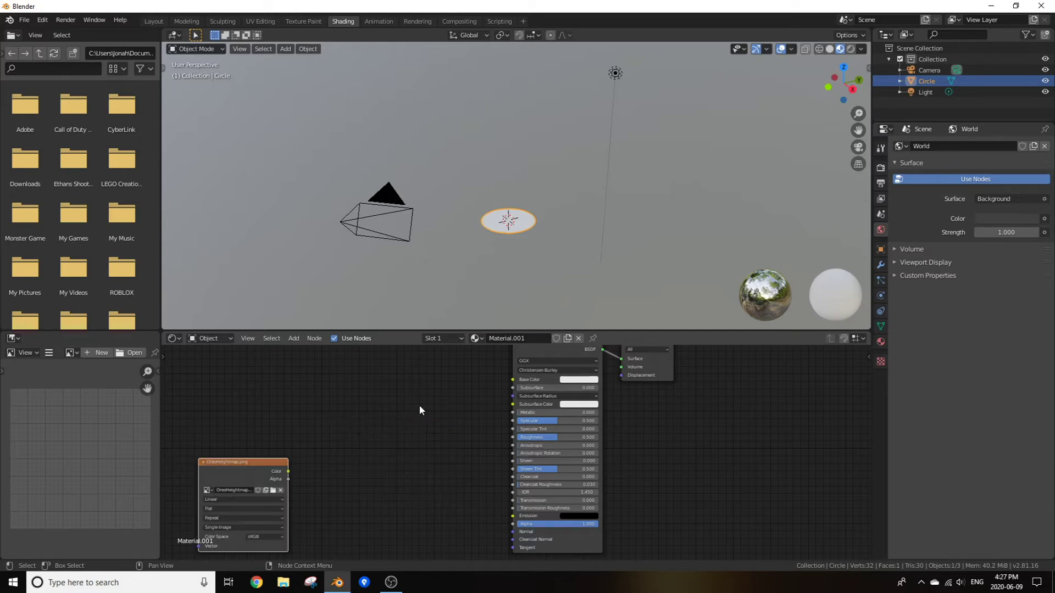
- Add a Bump node, wiring image Color into its Height and its Normal into the shader
key("shift+a")
left_click(420, 406)
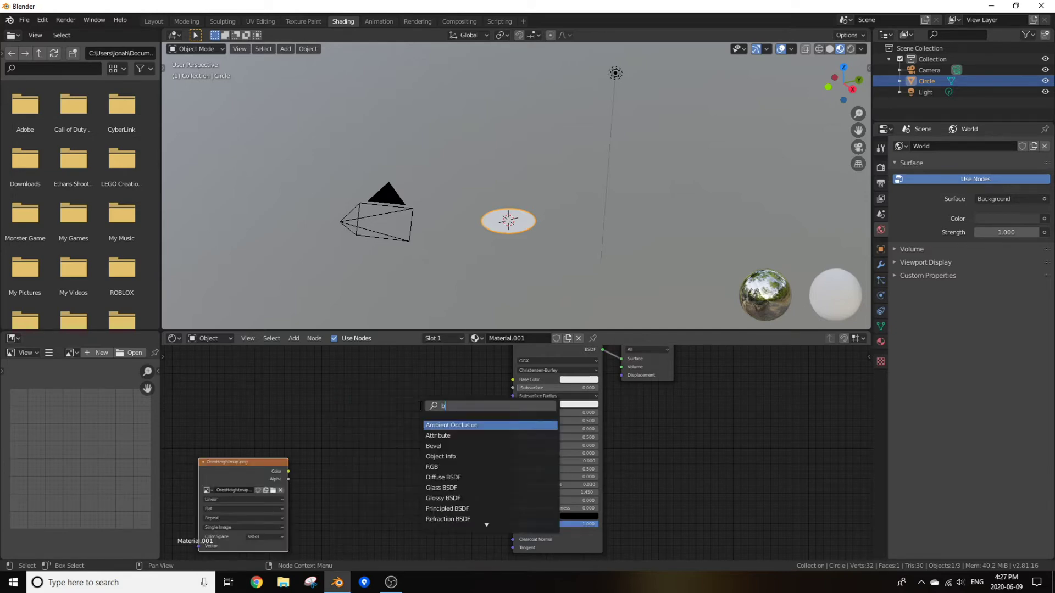
type("bump")
left_click(428, 425)
left_click(451, 501)
middle_click_drag(451, 500, 497, 453)
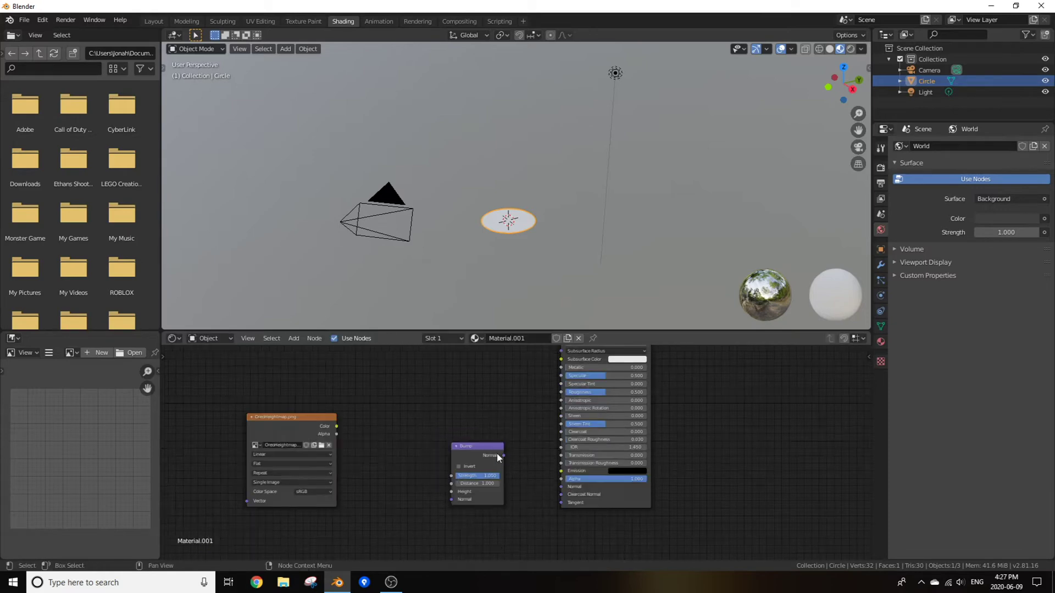
left_click_drag(504, 455, 560, 487)
left_click_drag(338, 429, 450, 492)
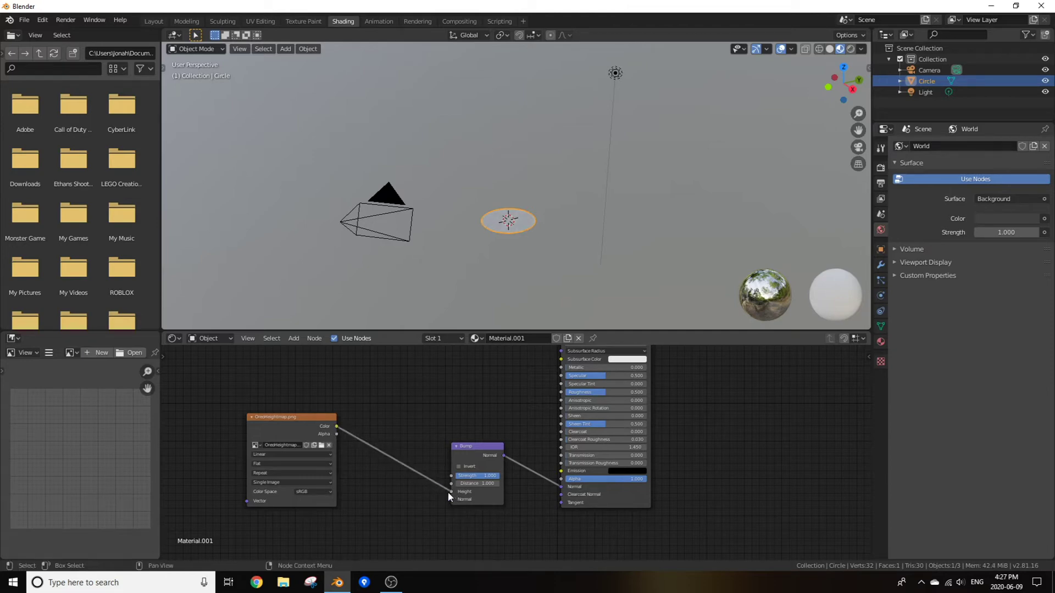
scroll(497, 273, "up", 3)
- Switch the viewport to Rendered shading and lower the light along Z
key("z")
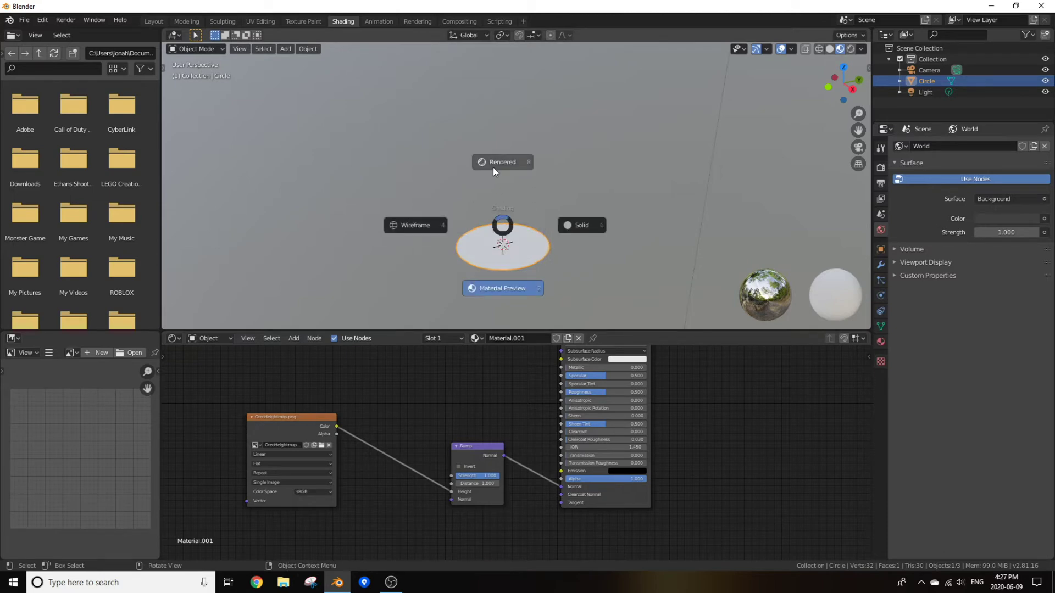
left_click(493, 156)
scroll(493, 160, "down", 3)
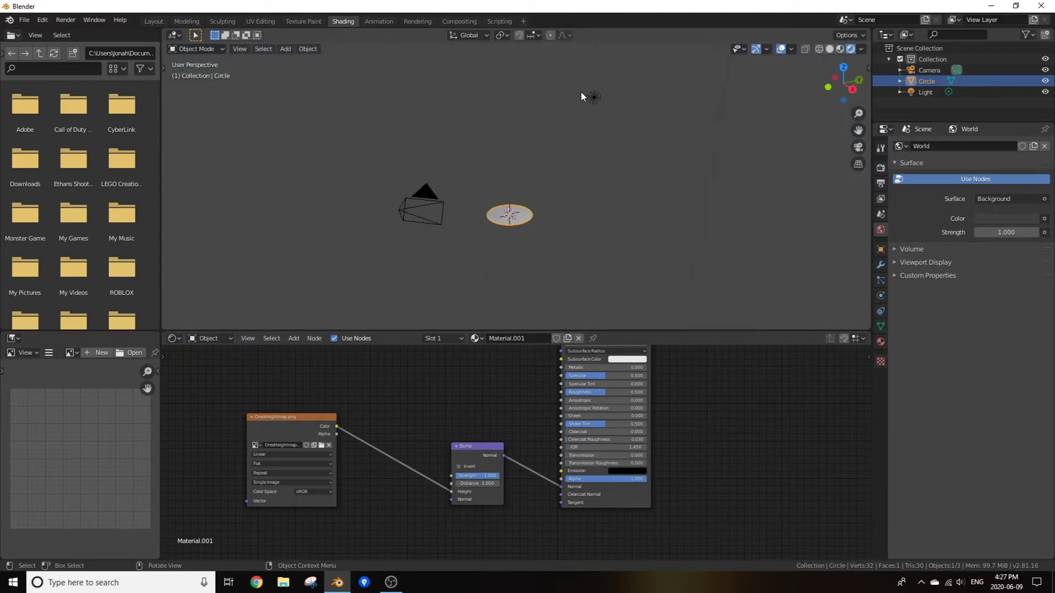
left_click(594, 97)
key("g")
key("z")
left_click(601, 199)
scroll(522, 223, "up", 3)
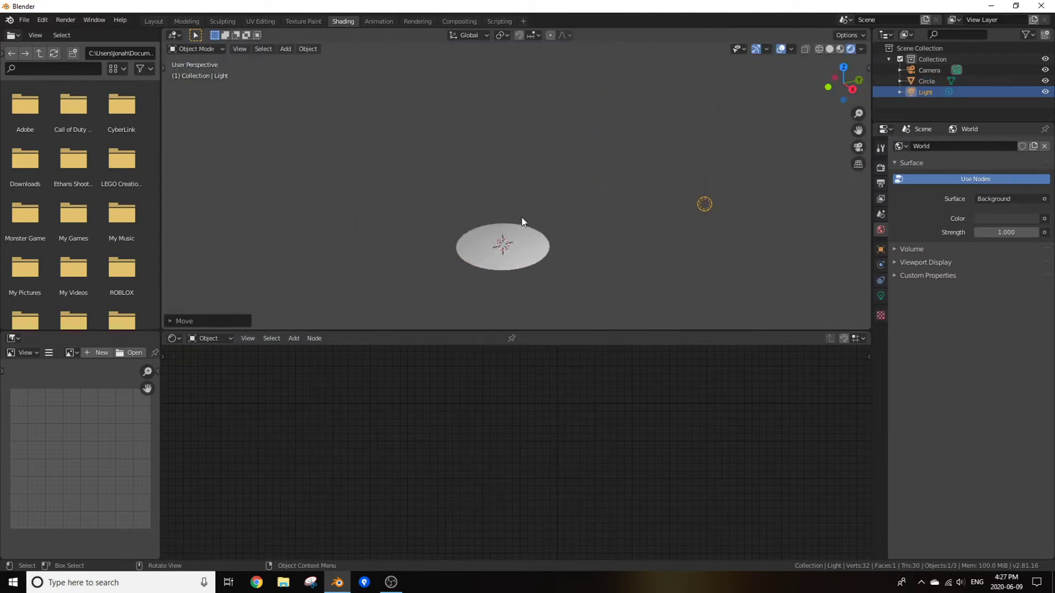
middle_click_drag(522, 224, 532, 252)
- UV-unwrap the circle so the embossed pattern shows, then shift the image node left
left_click(515, 242)
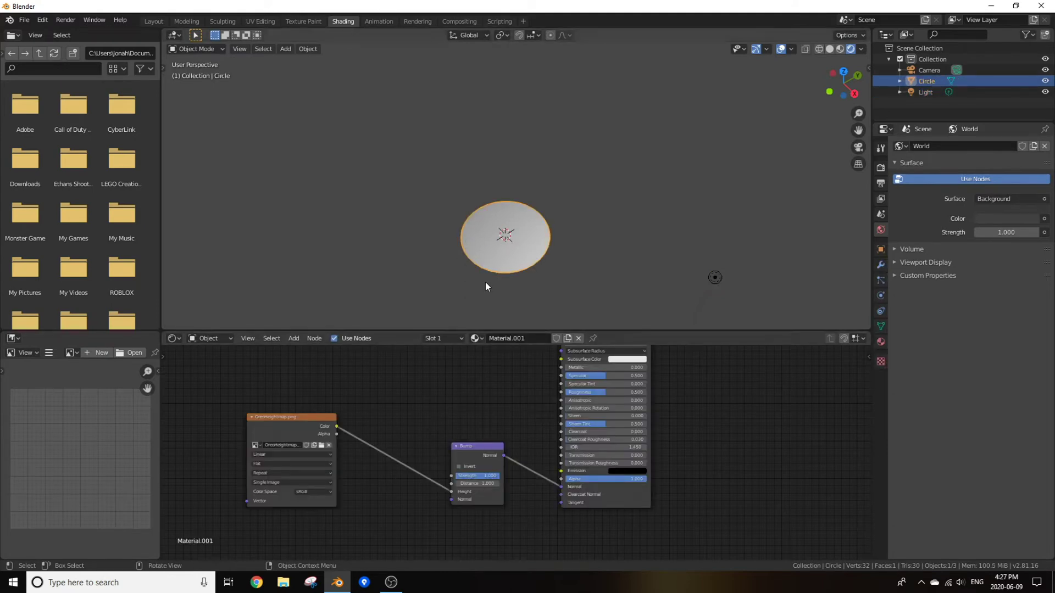
key("Tab")
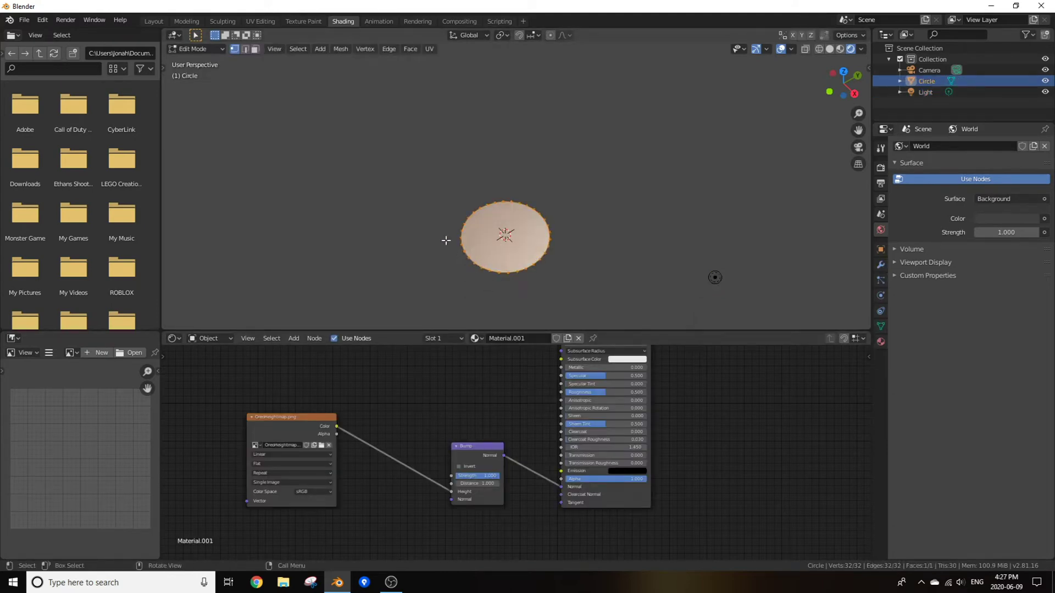
key("u")
left_click(447, 241)
key("Tab")
middle_click_drag(446, 240, 516, 209)
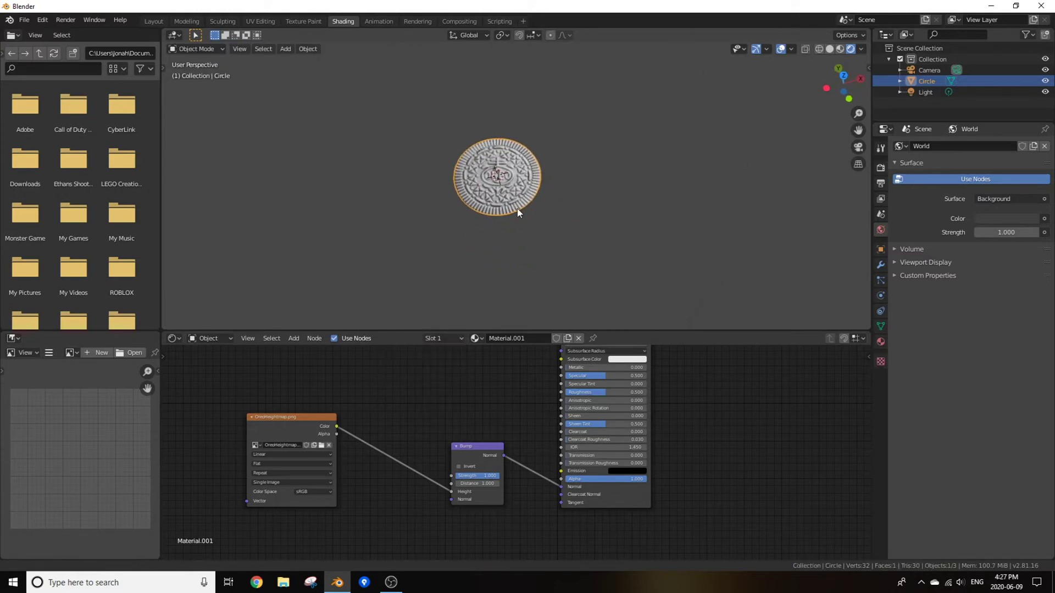
scroll(516, 210, "up", 3)
scroll(515, 208, "up", 4)
scroll(622, 215, "down", 1)
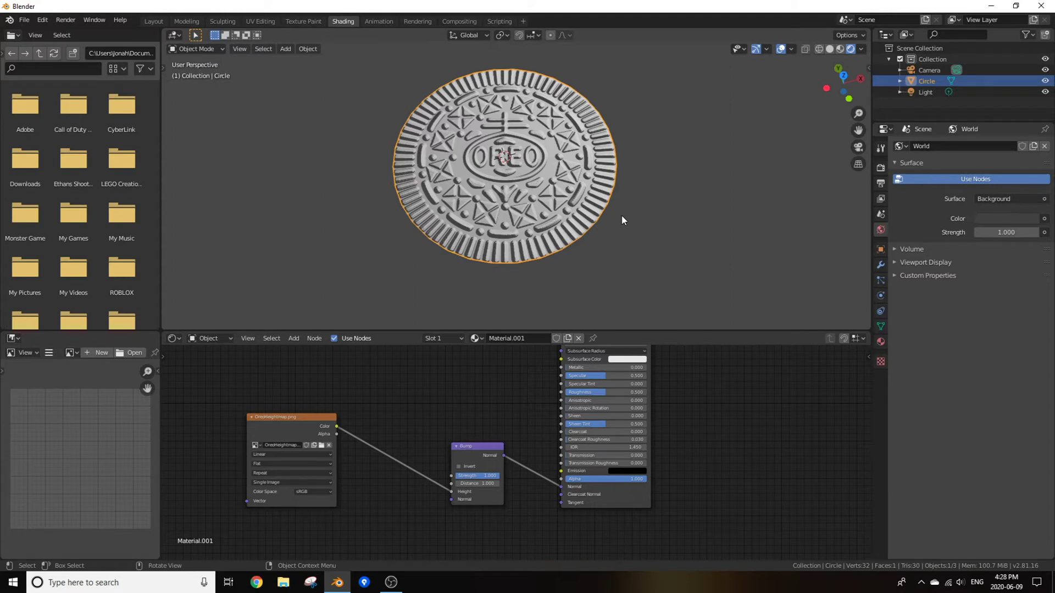
scroll(345, 382, "up", 6, "ctrl")
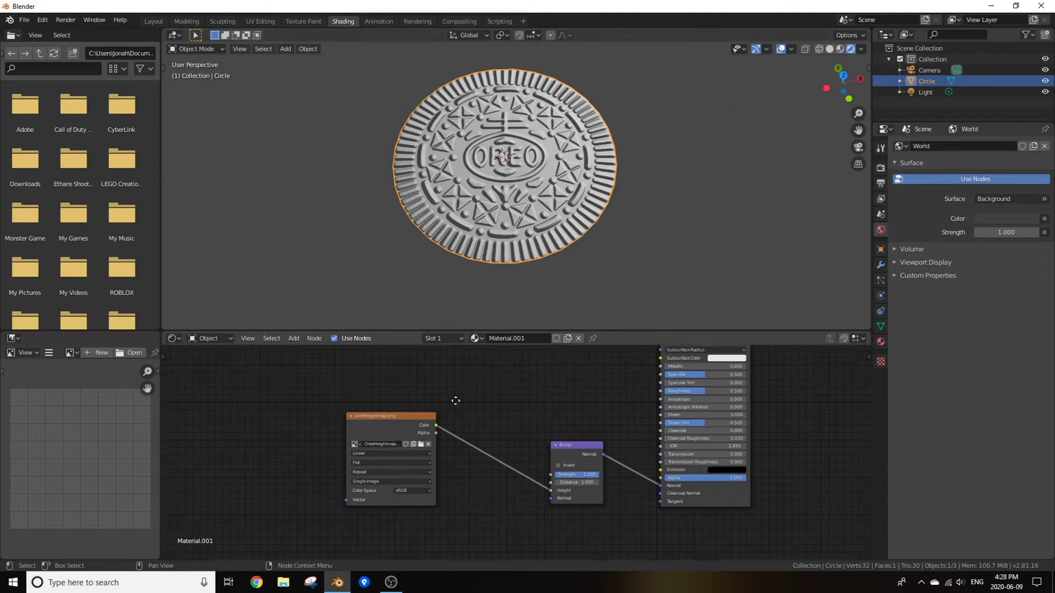
left_click_drag(470, 434, 261, 433)
- Insert a MixRGB node between the height image and the Bump node
scroll(461, 427, "up", 2, "ctrl")
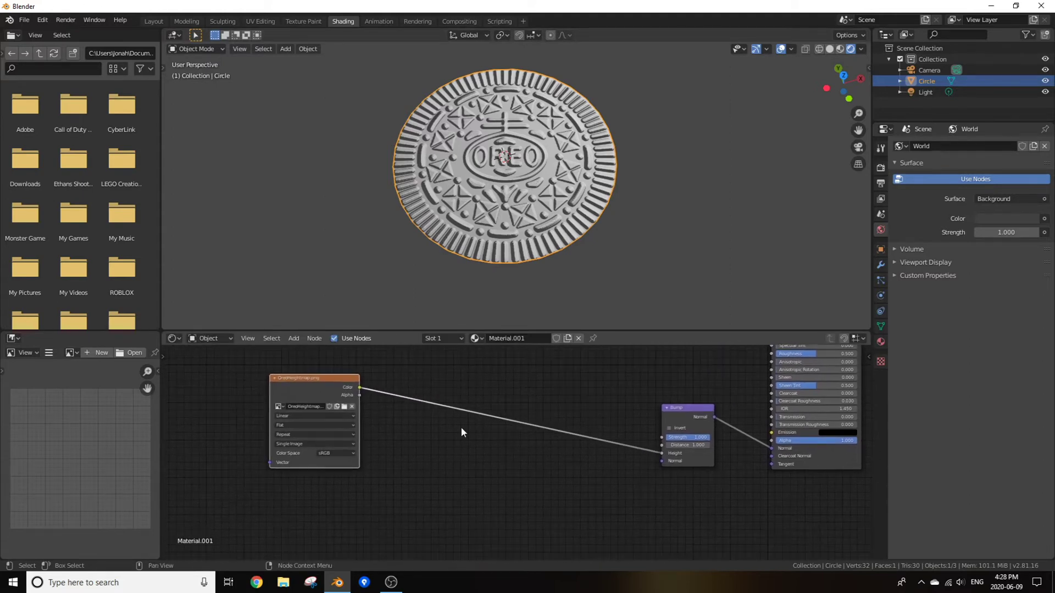
key("shift+a")
mouse_move(444, 461)
left_click(434, 442)
type("mi")
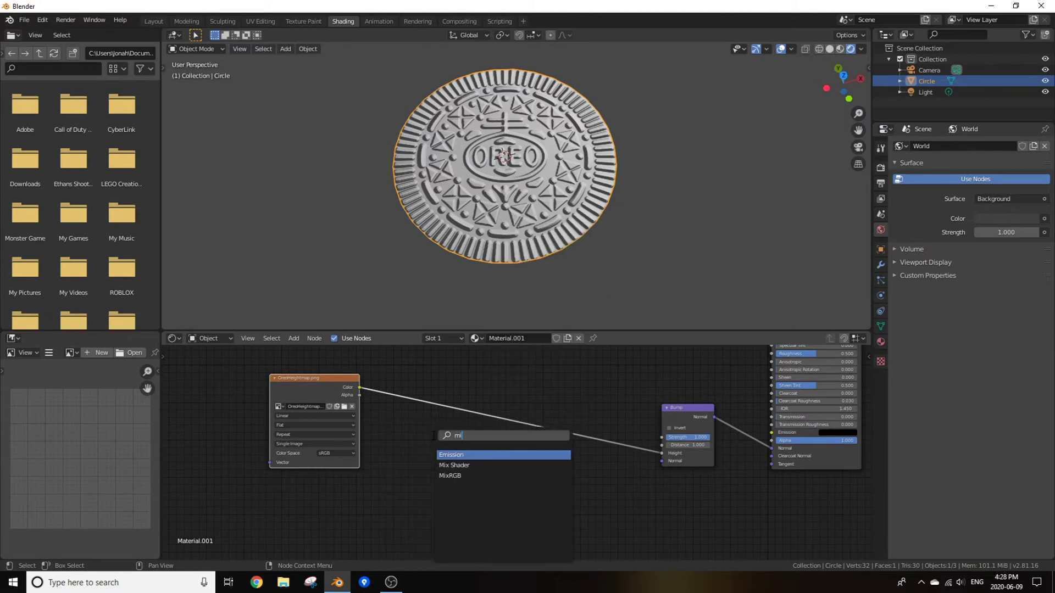
type("xrgb")
key("Return")
left_click(433, 447)
middle_click_drag(434, 446, 506, 418)
- Add a Noise Texture with Detail 16 feeding the mix's Color2
key("shift+a")
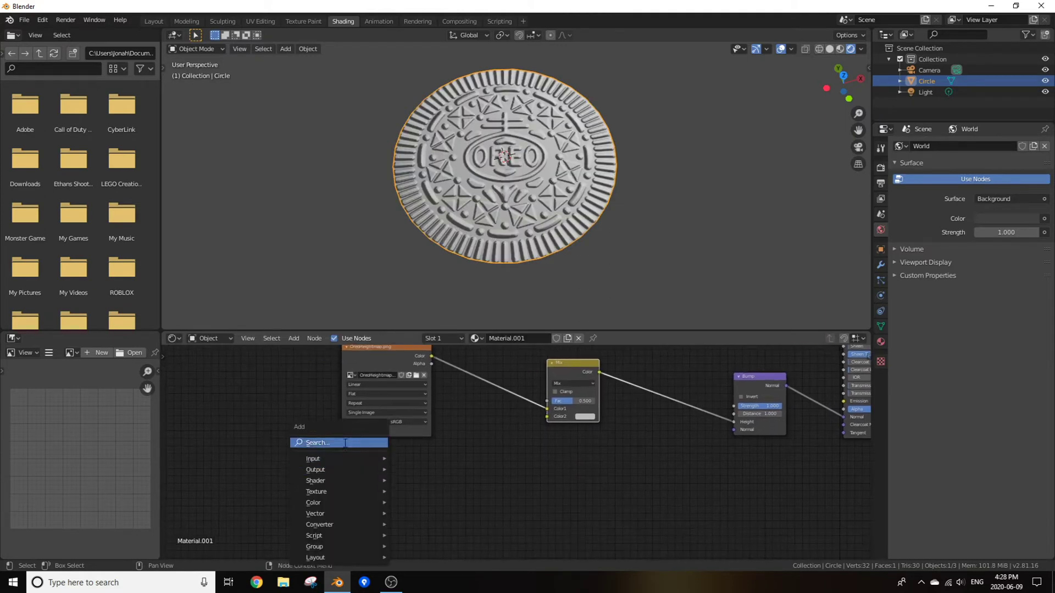
left_click(345, 443)
type("noise")
key("Return")
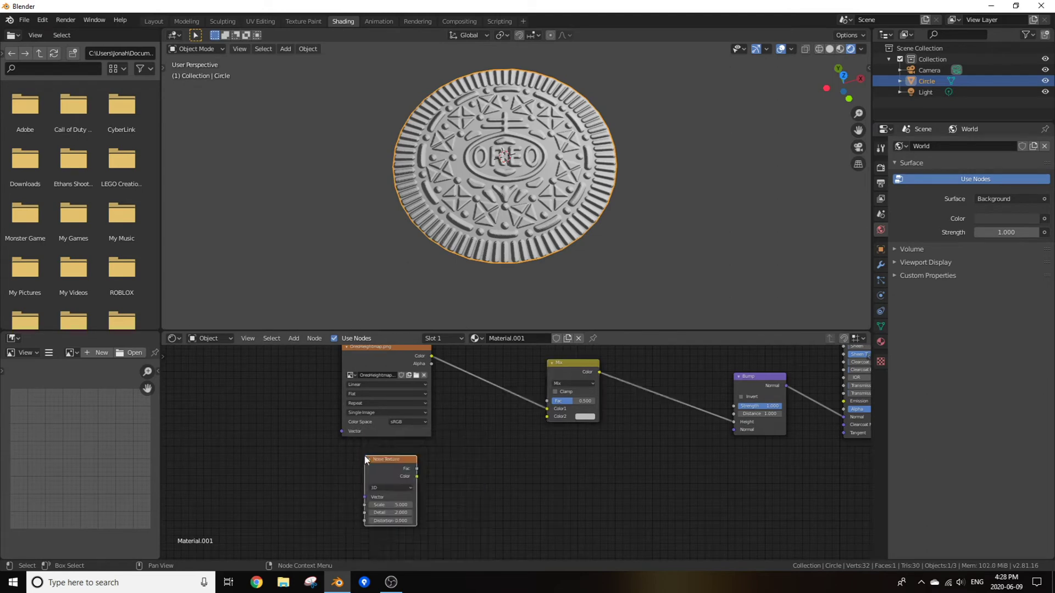
left_click_drag(417, 468, 548, 417)
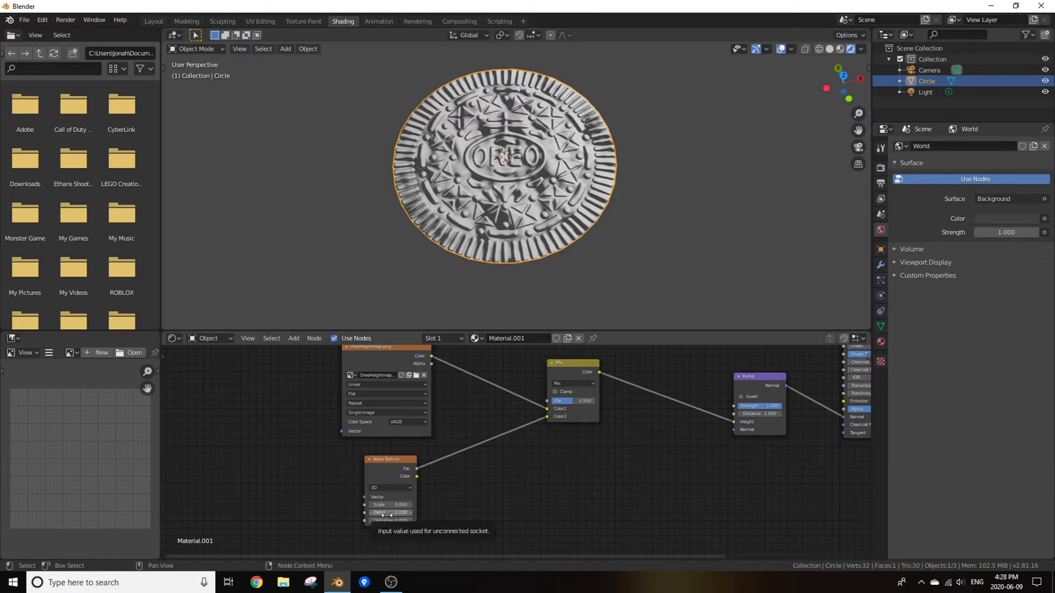
left_click_drag(383, 515, 586, 430)
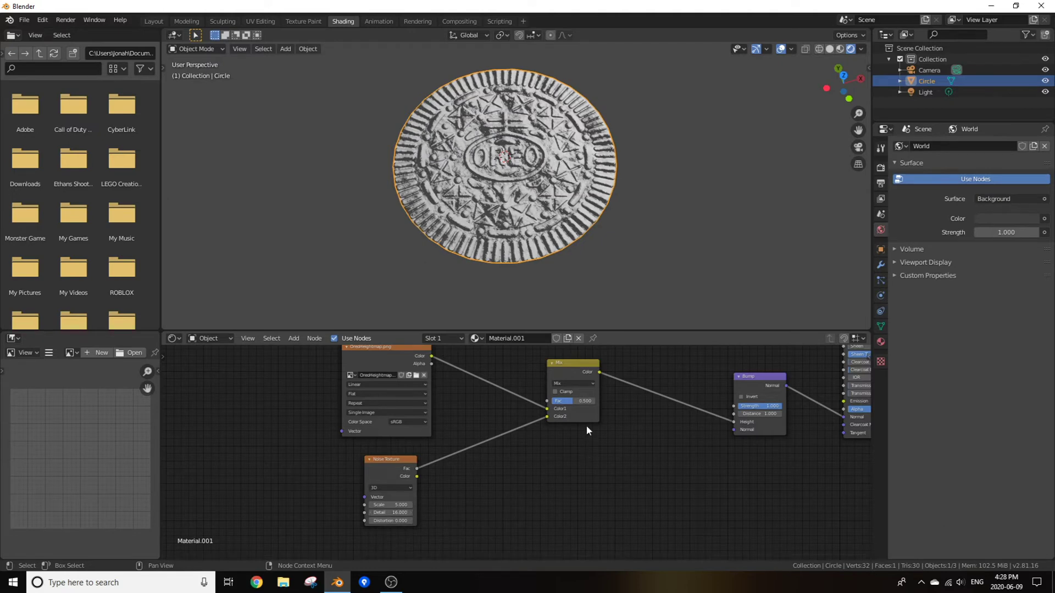
- Set the mix blend mode to Add with factor 0.100
left_click(573, 384)
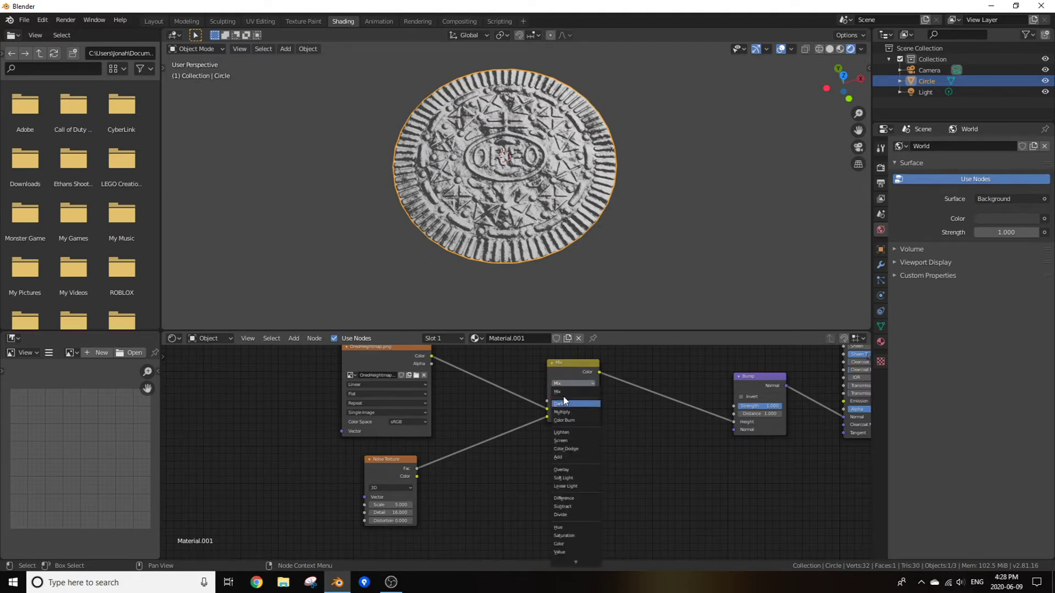
left_click(558, 458)
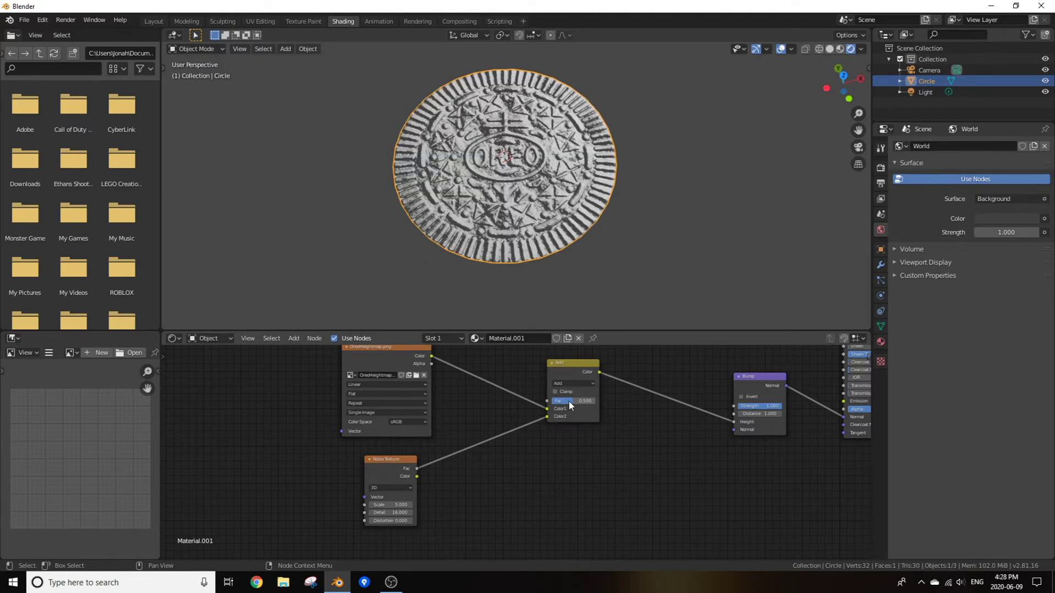
left_click_drag(569, 401, 536, 401)
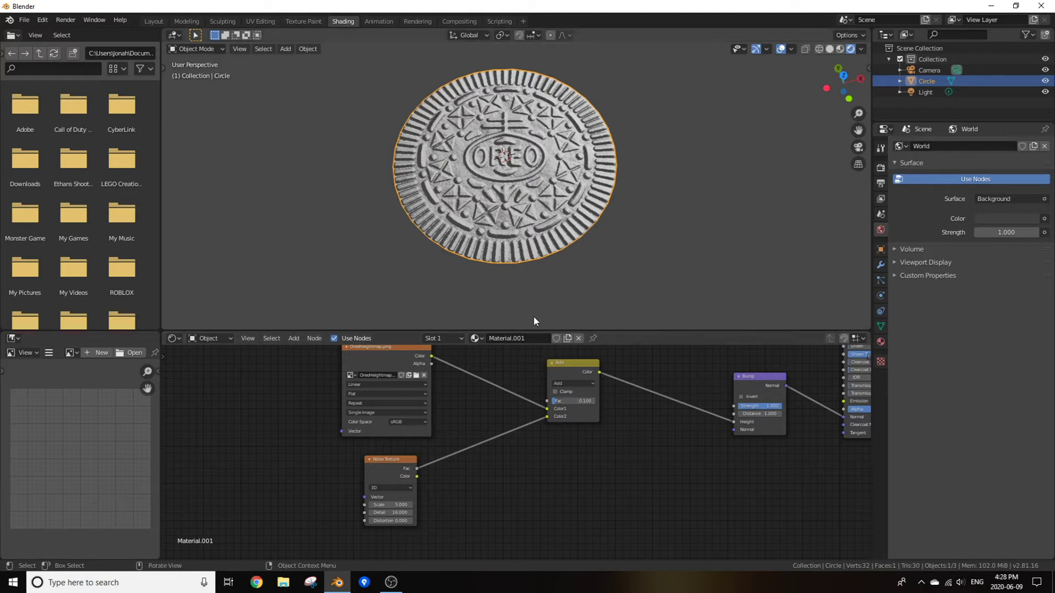
scroll(544, 209, "up", 5)
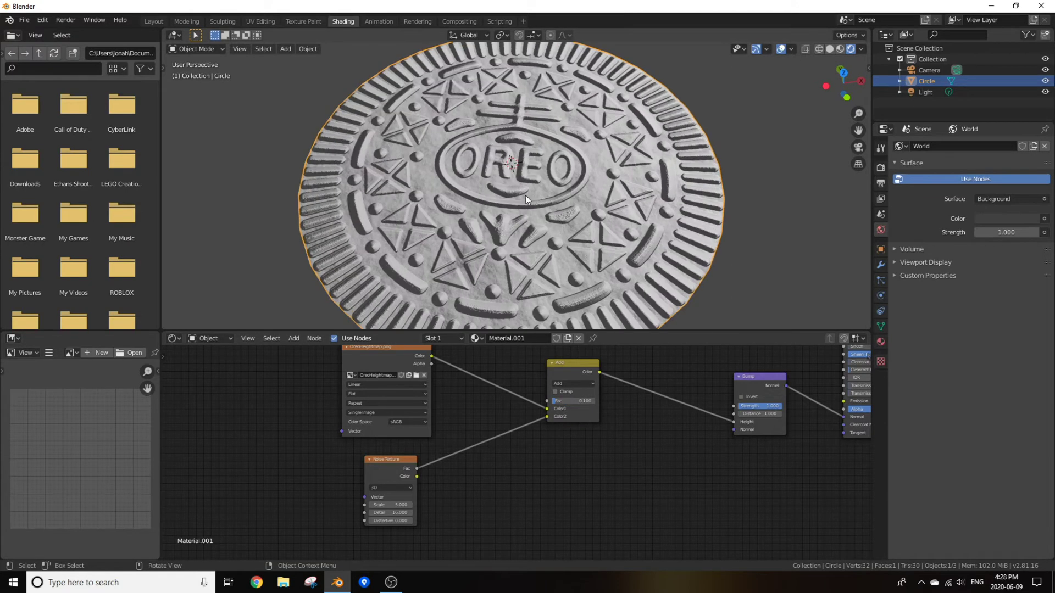
scroll(525, 195, "down", 5)
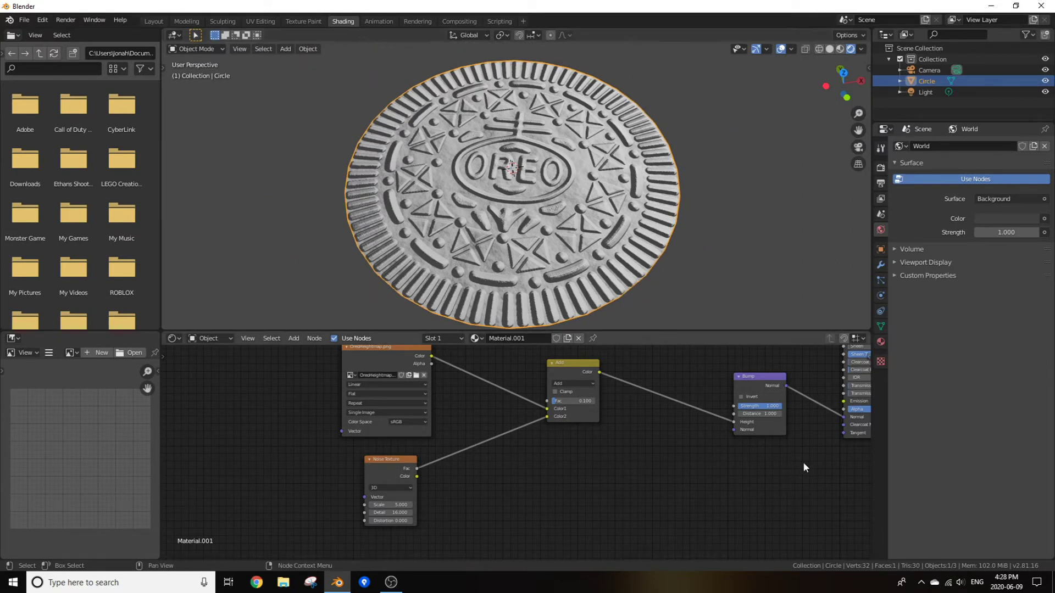
middle_click_drag(769, 472, 662, 498)
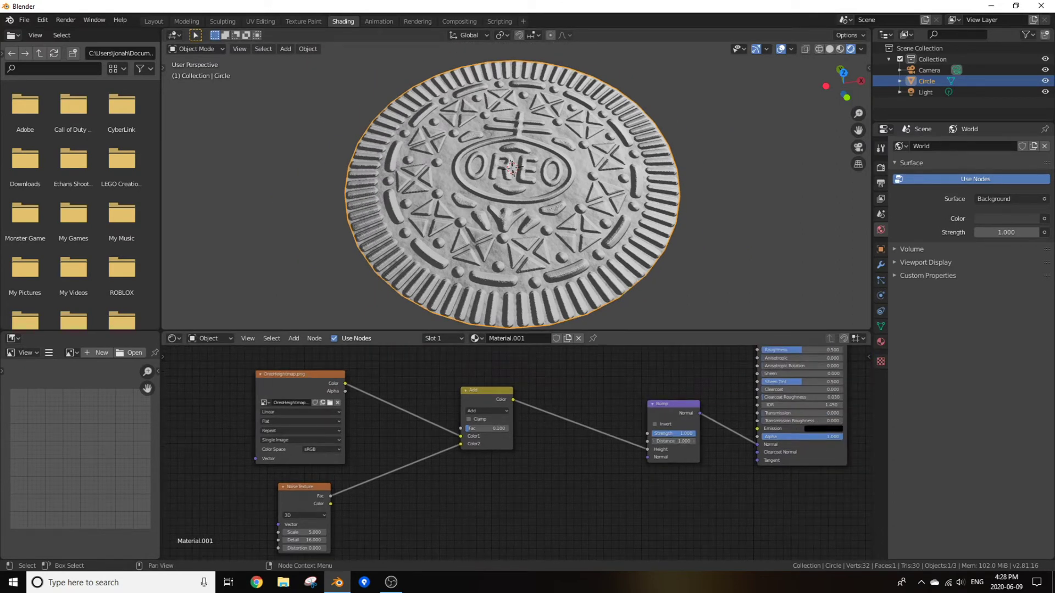
left_click(670, 435)
- Set Bump Strength to 0.3, Roughness to 0.800 and Specular to 0.400
type("0.3")
key("Return")
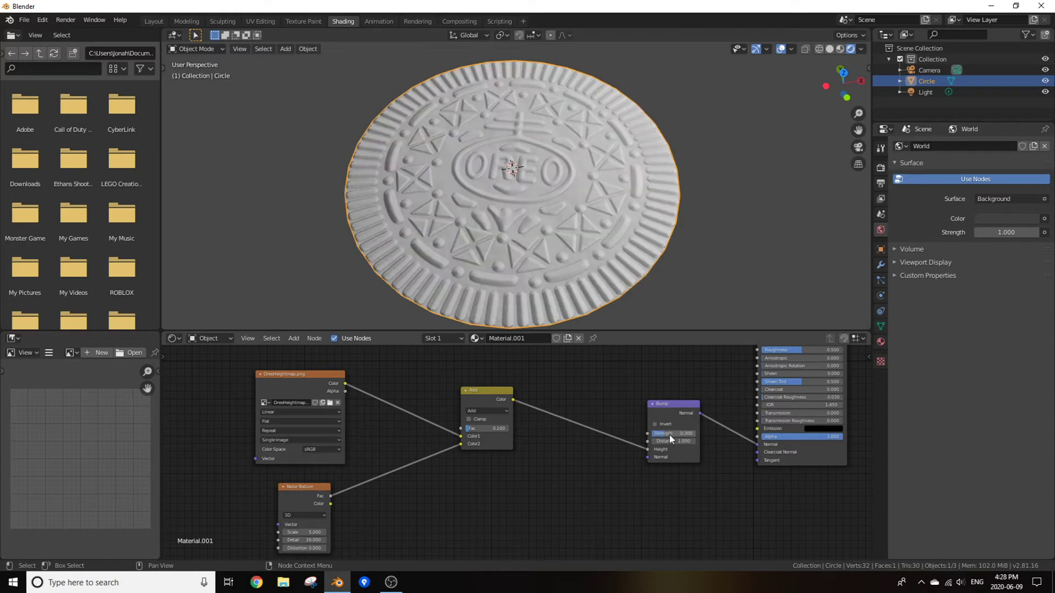
middle_click_drag(548, 469, 453, 520)
left_click_drag(722, 405, 717, 385)
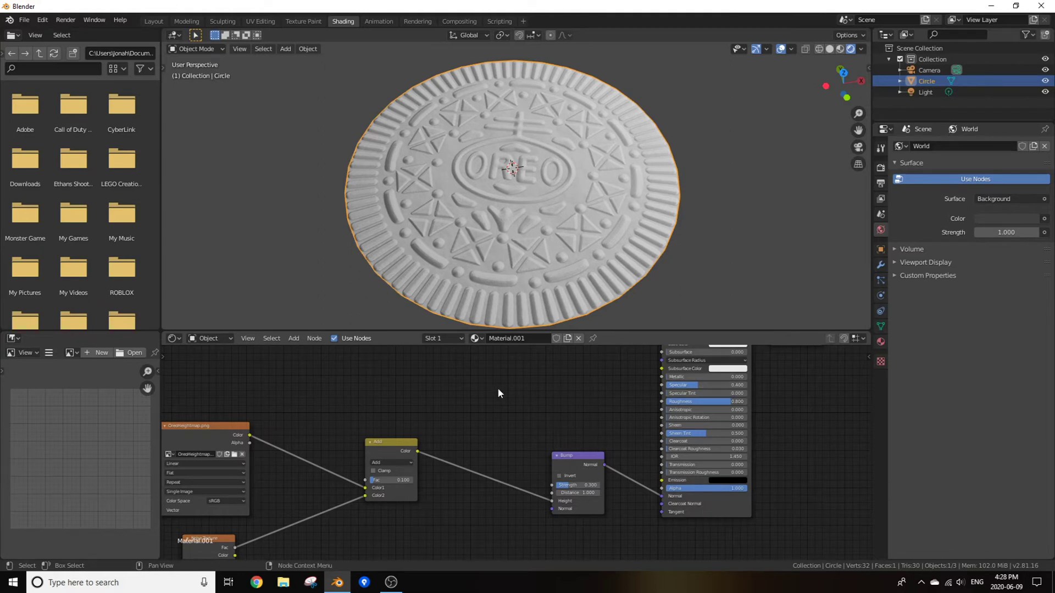
middle_click_drag(497, 387, 394, 469)
- Darken the shader's Base Color to a dark chocolate brown
left_click(629, 426)
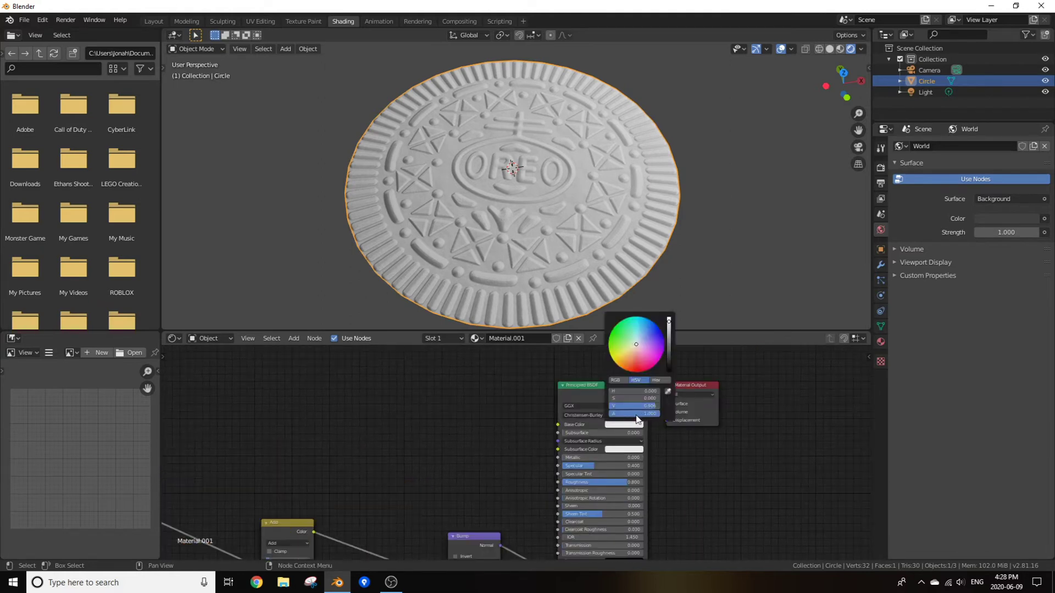
left_click_drag(651, 406, 618, 385)
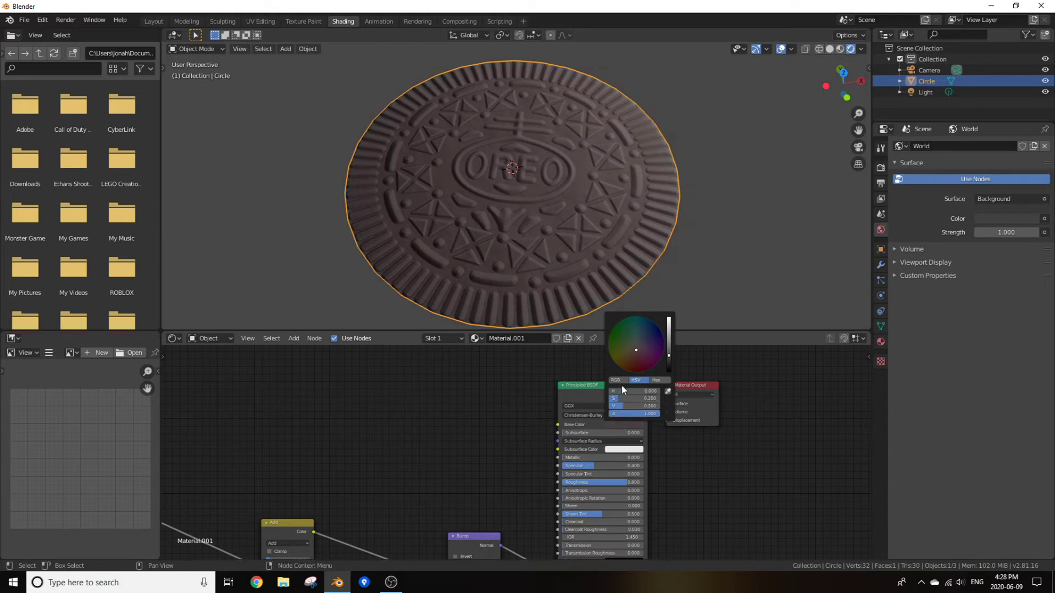
key("Return")
middle_click_drag(440, 186, 485, 181)
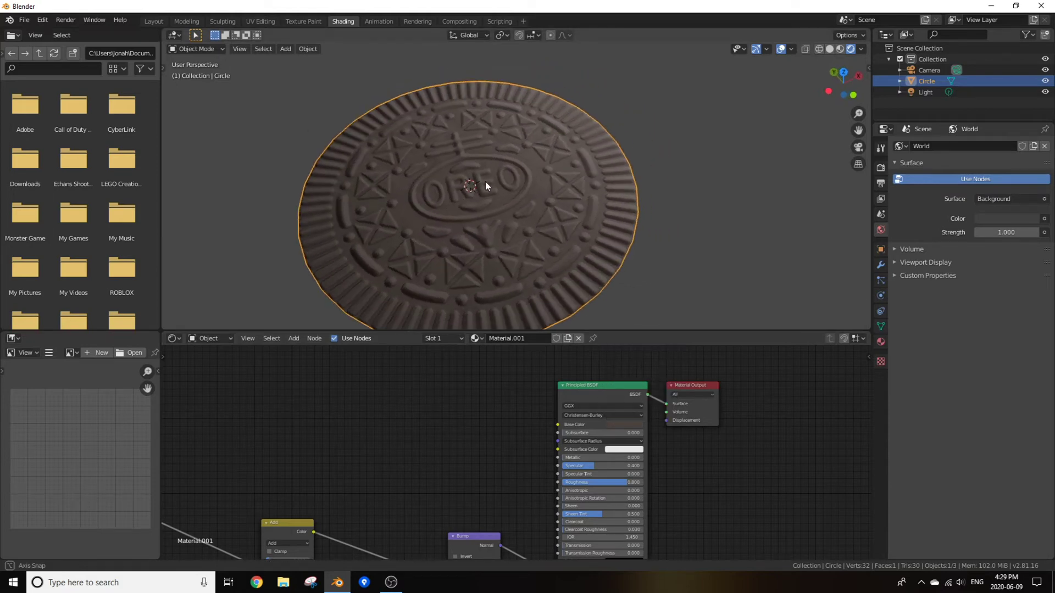
scroll(489, 178, "down", 2)
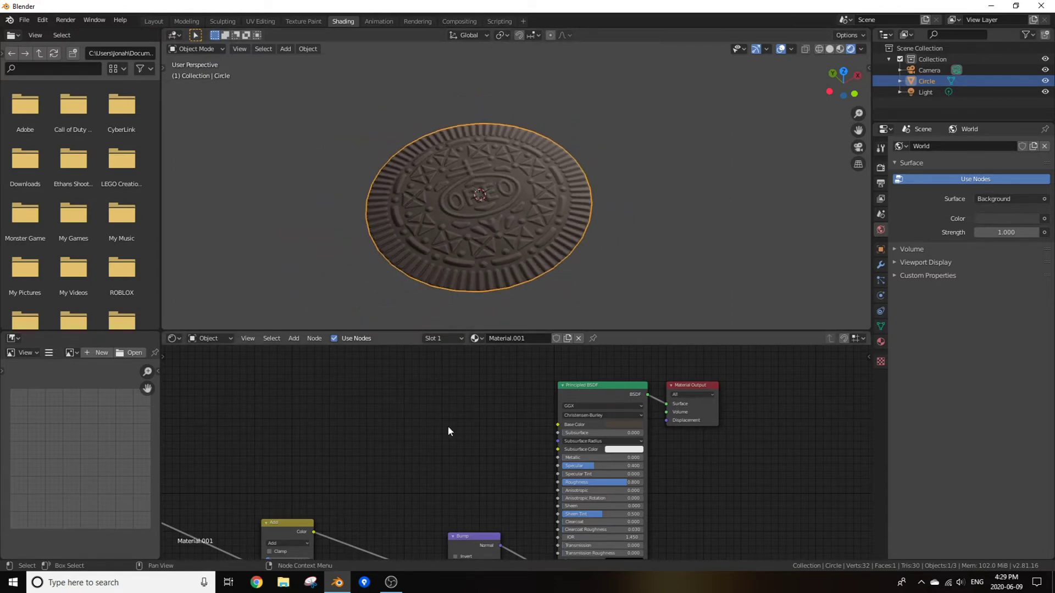
- Extrude the disc's face about 0.058 m along Z to give the wafer thickness
middle_click_drag(513, 262, 576, 216)
key("Tab")
key("e")
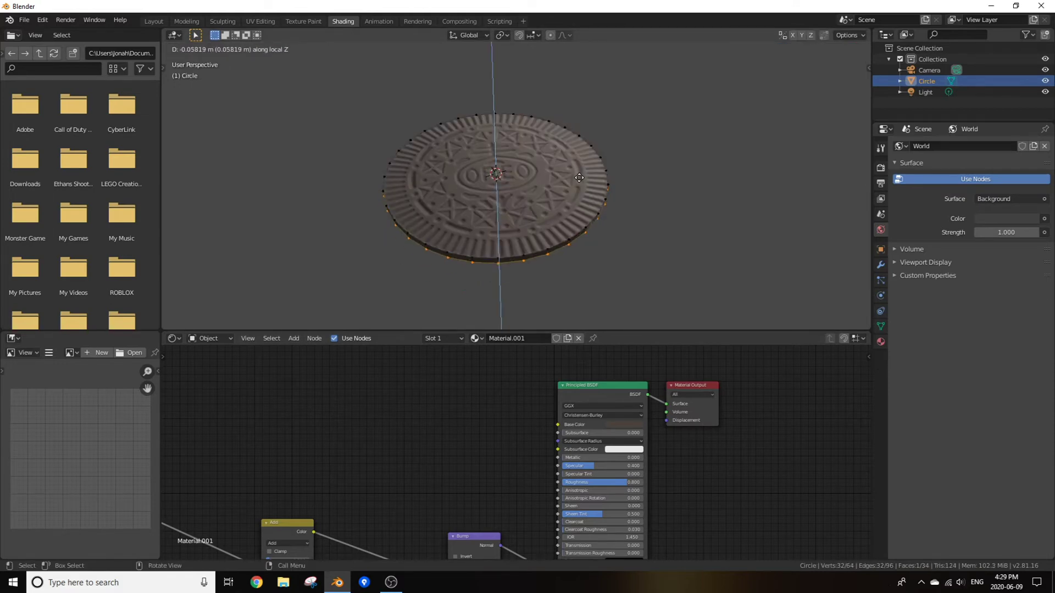
left_click(580, 179)
key("Tab")
scroll(579, 179, "up", 3)
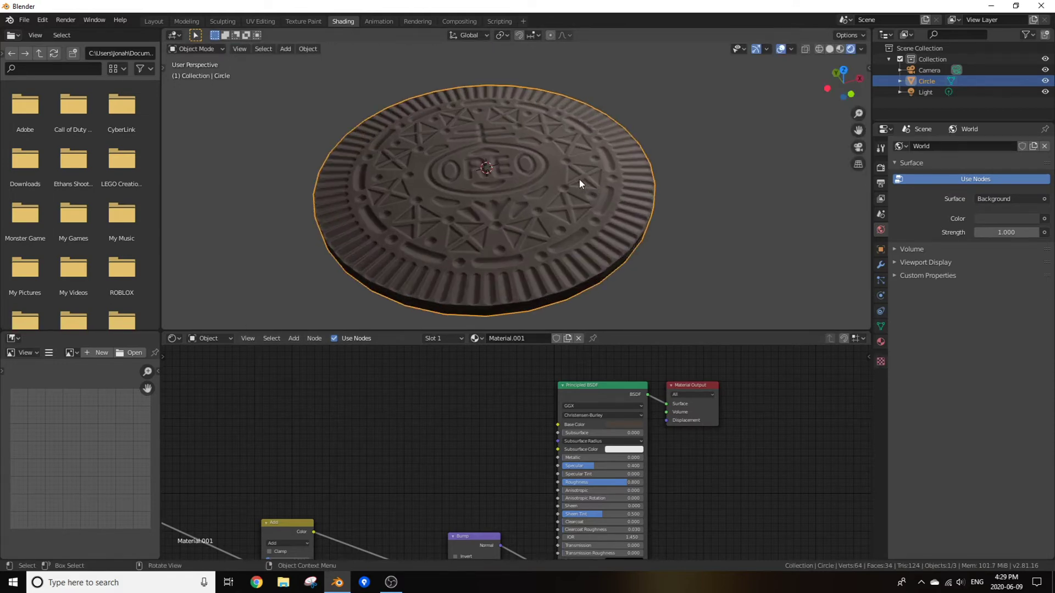
scroll(579, 179, "up", 2)
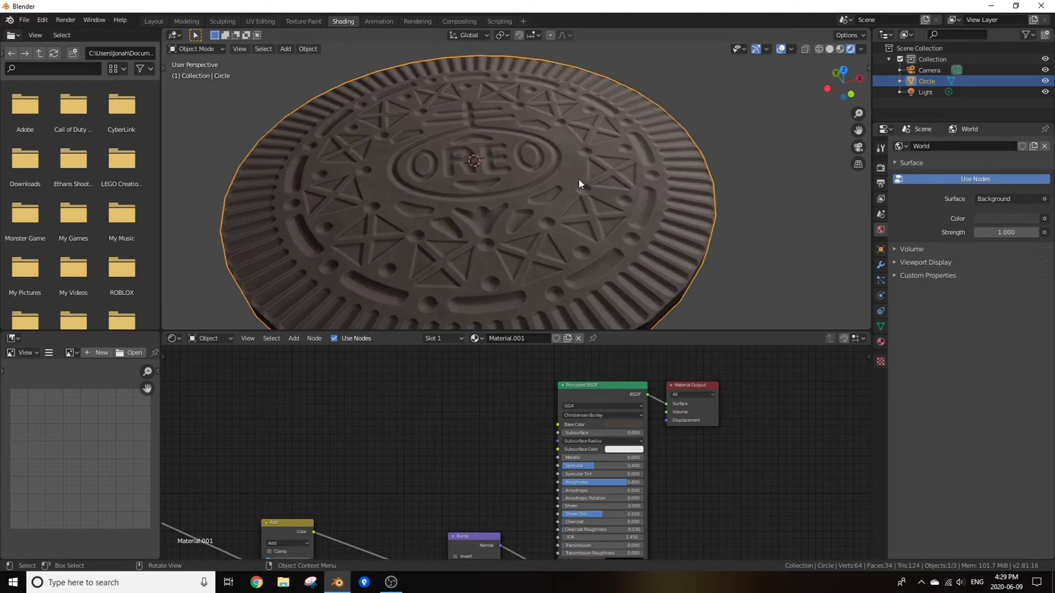
- Turn on the Face Orientation overlay to check surface direction
left_click(791, 48)
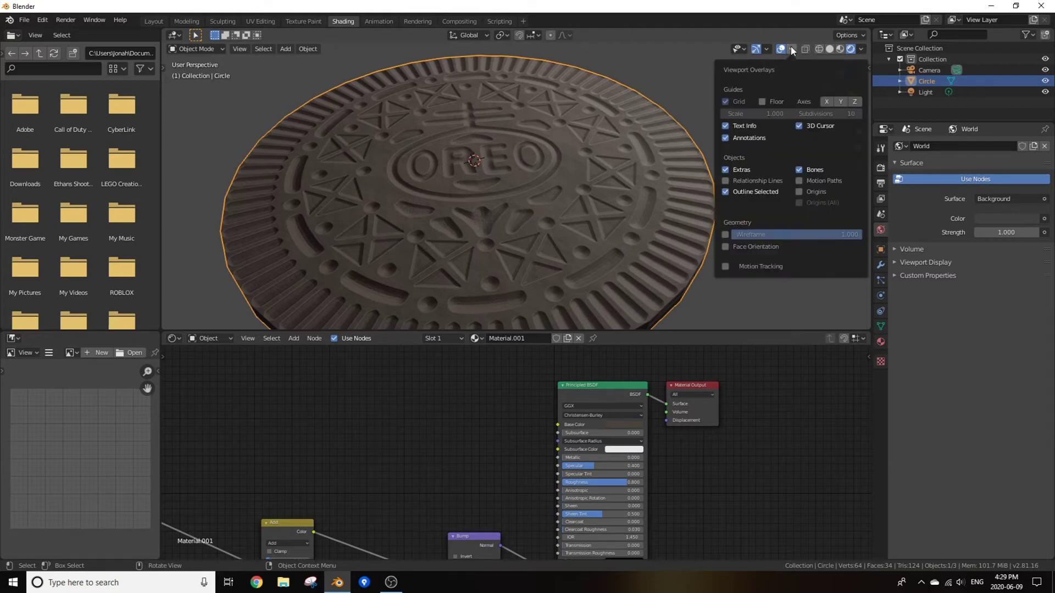
left_click(726, 246)
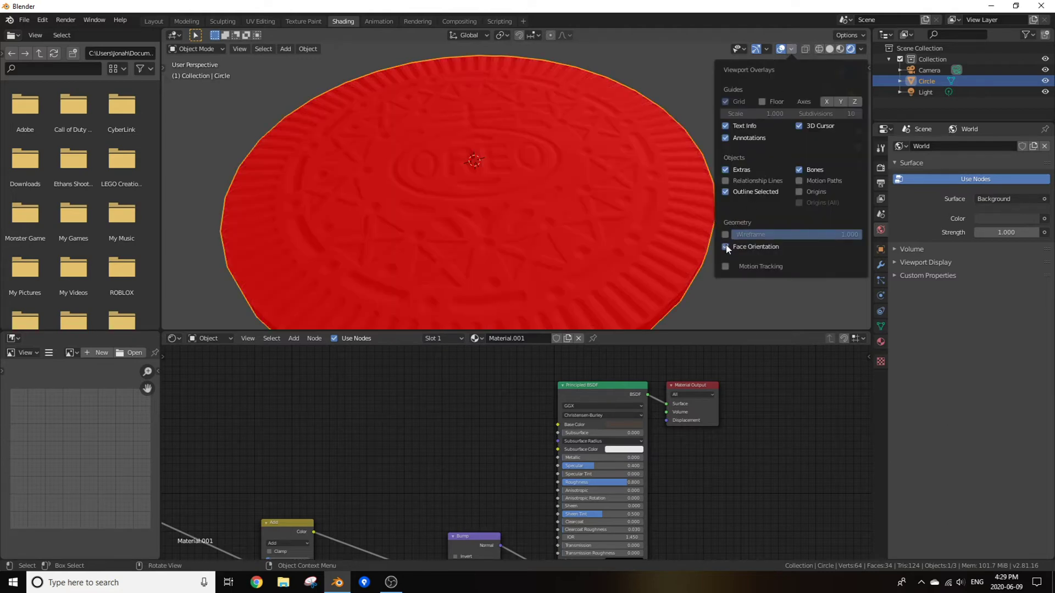
scroll(572, 203, "down", 4)
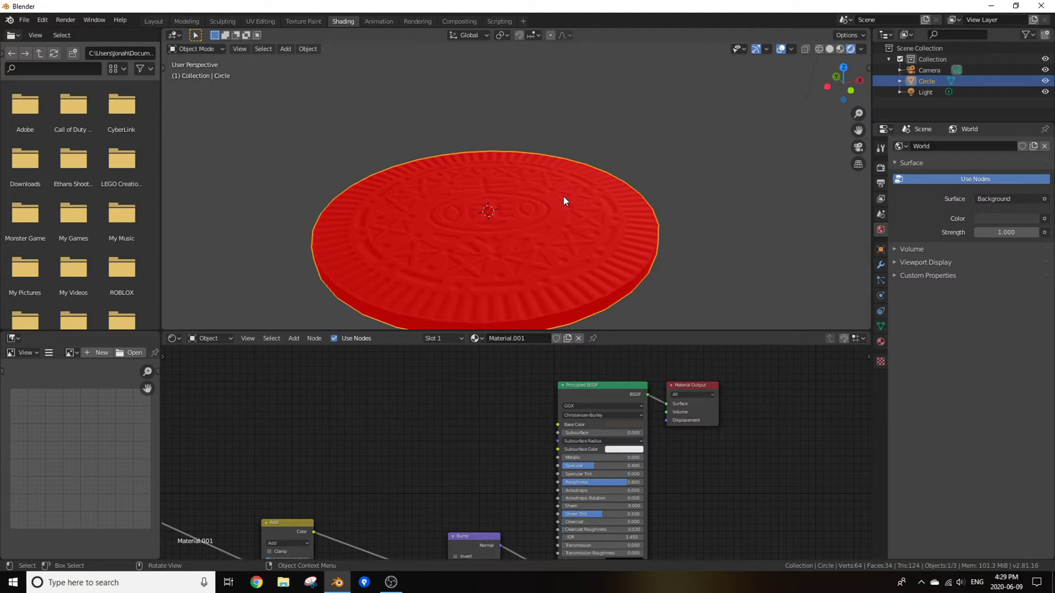
- Move the wafer's geometry up about 0.142 m along Z
key("Tab")
middle_click_drag(519, 189, 501, 207)
key("g")
key("z")
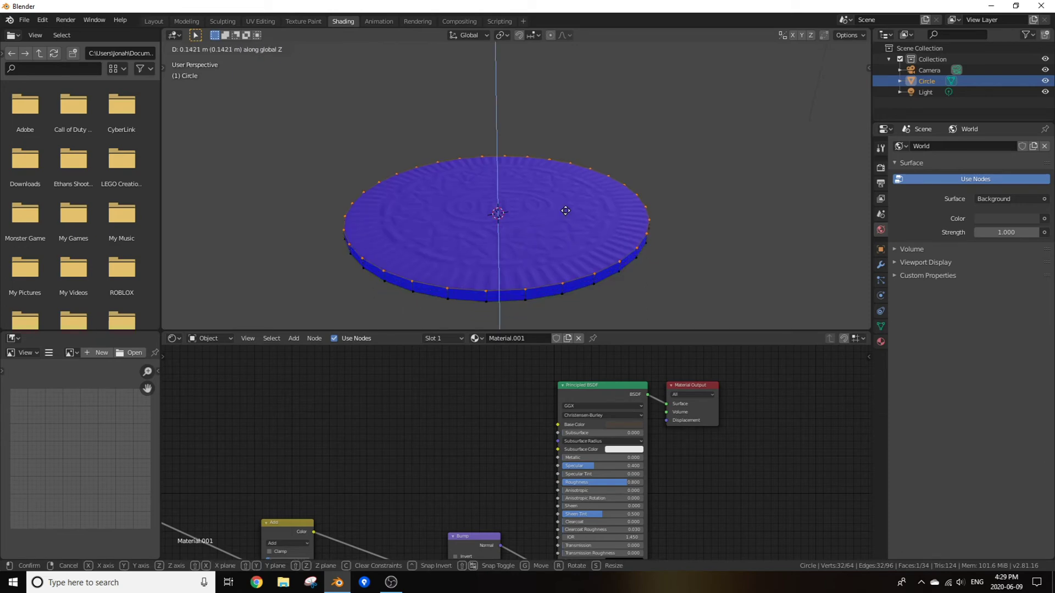
left_click(558, 235)
key("Tab")
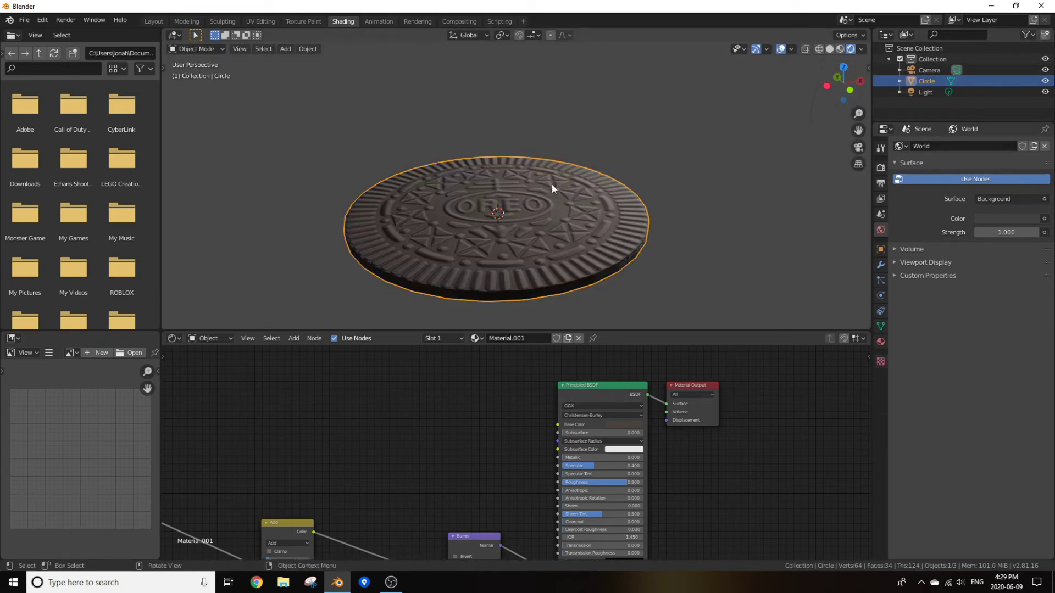
- Add a second material slot with a copy of Material.001, making Material.002
middle_click_drag(668, 189, 613, 167)
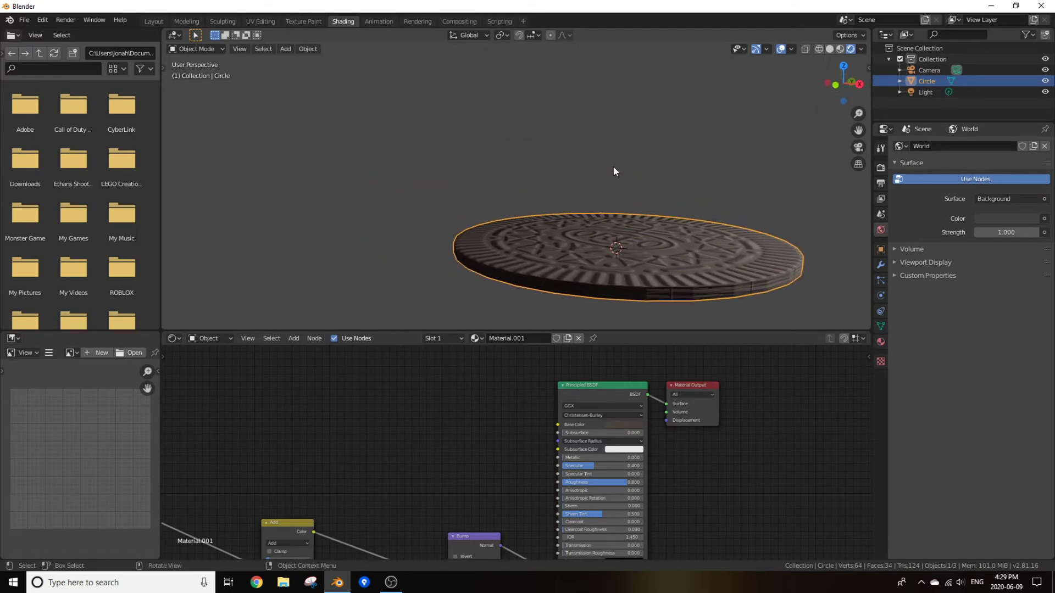
middle_click_drag(814, 549, 737, 462)
middle_click_drag(671, 220, 540, 200)
middle_click_drag(418, 385, 532, 453)
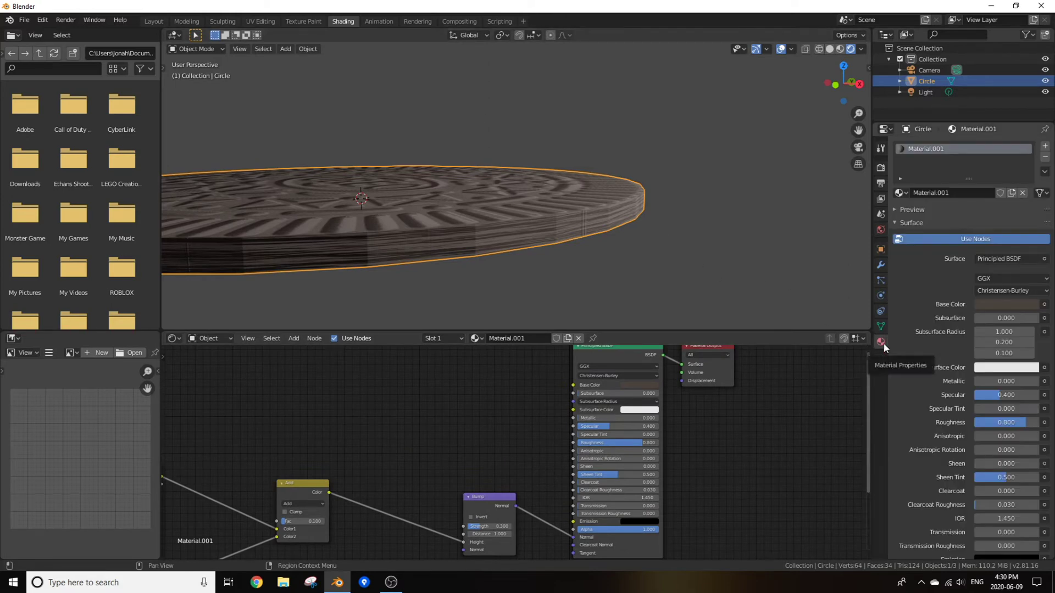
left_click(1046, 147)
left_click(900, 214)
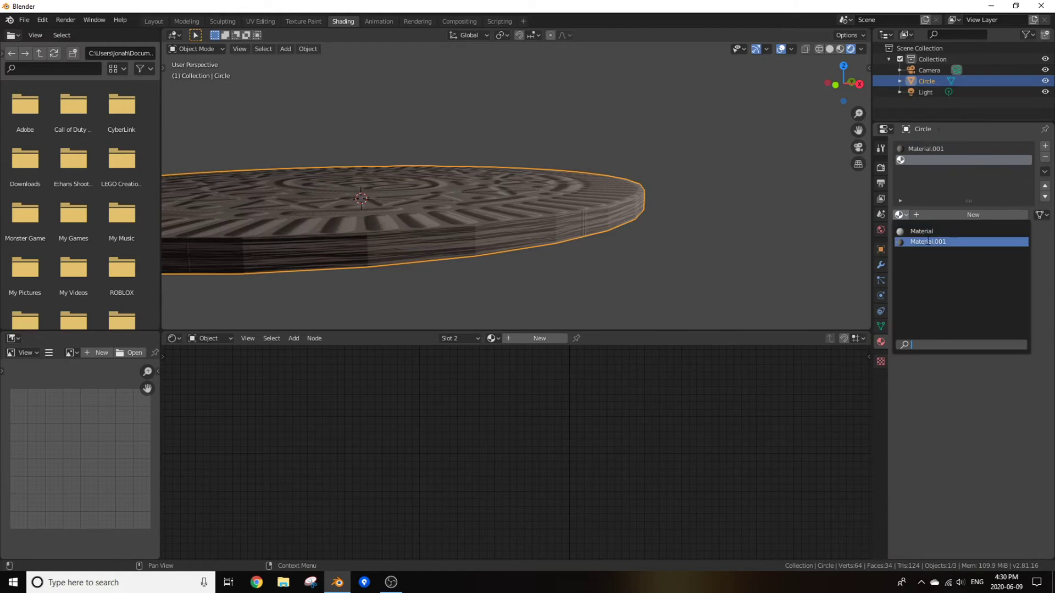
left_click(934, 242)
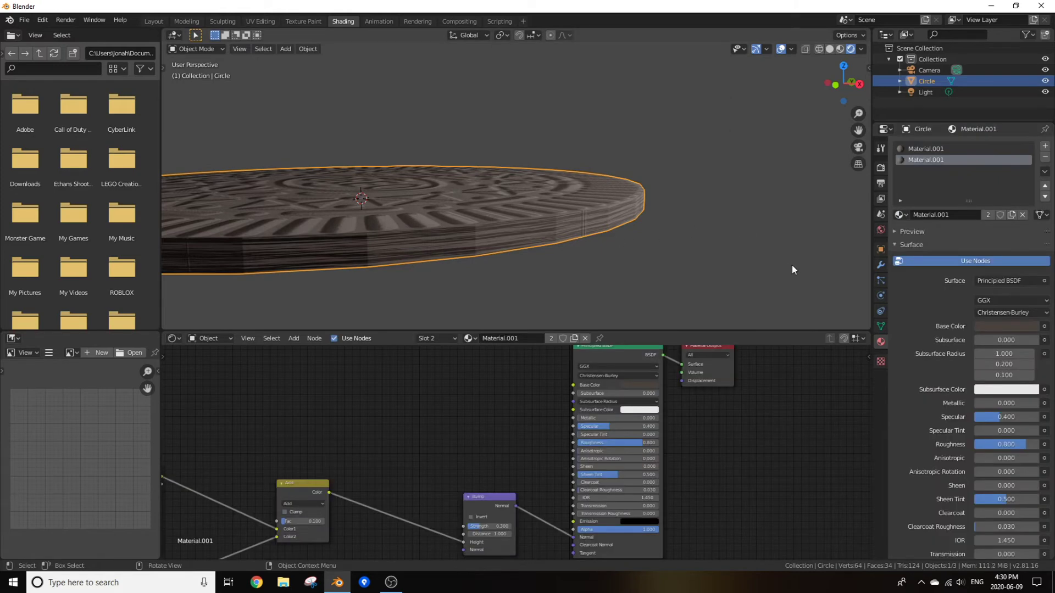
left_click(988, 214)
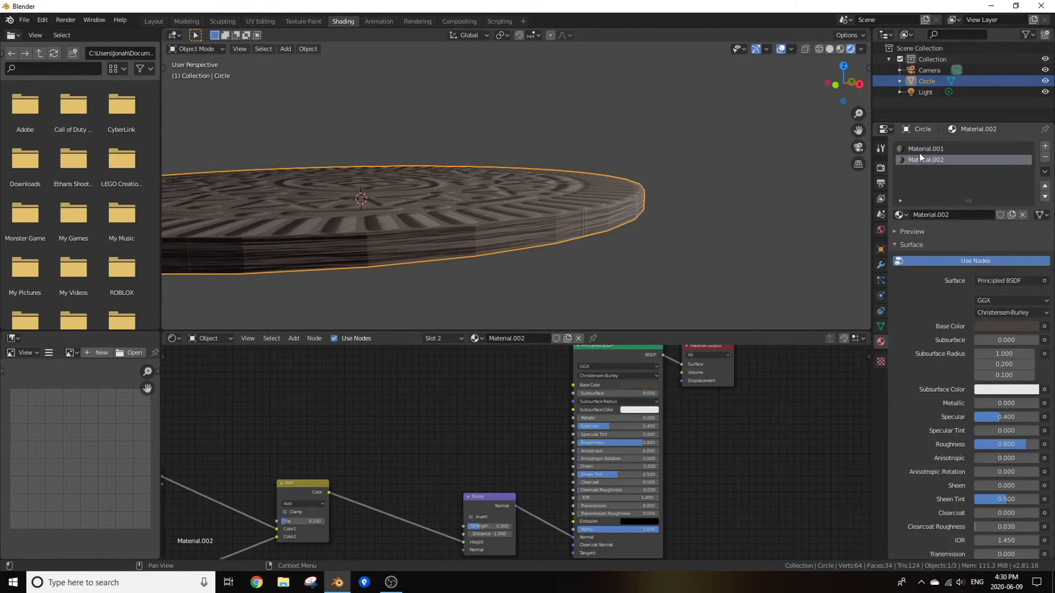
- Delete the height image and Add nodes so only the Noise Texture drives the Bump
middle_click_drag(357, 447, 582, 370)
left_click(333, 394)
key("x")
left_click(516, 418)
key("x")
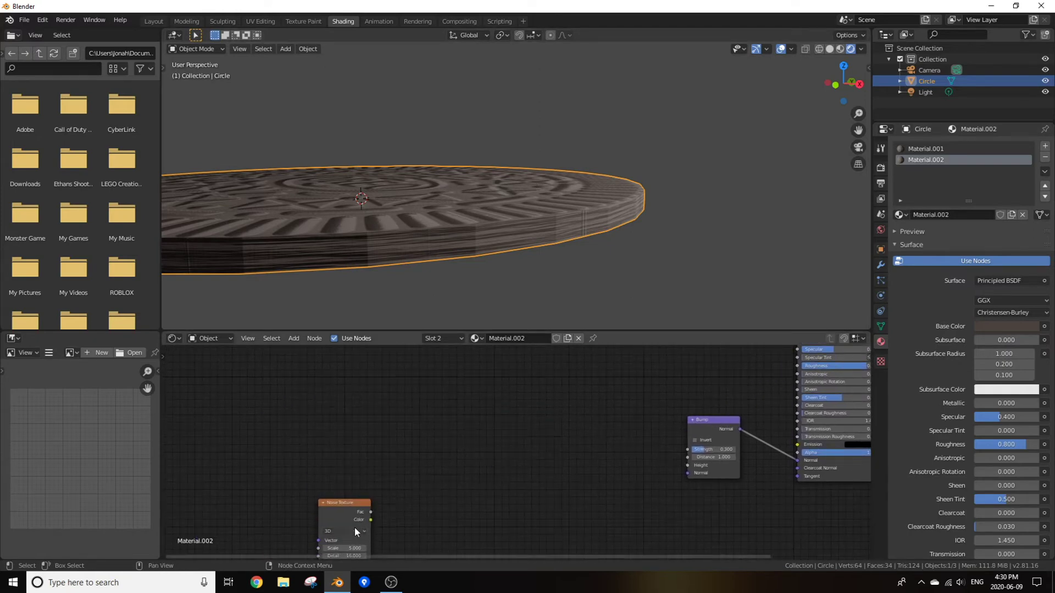
mouse_move(355, 527)
left_mouse_down()
mouse_move(448, 412)
mouse_move(677, 453)
mouse_move(688, 466)
left_mouse_up()
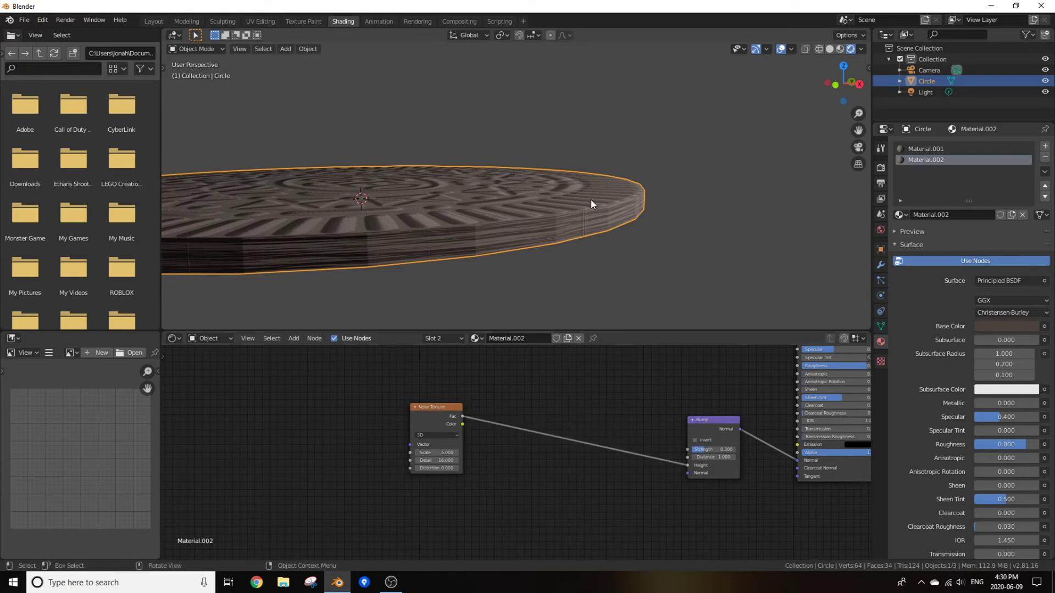
- Assign Material.002 to the wafer's ring of side faces
key("Tab")
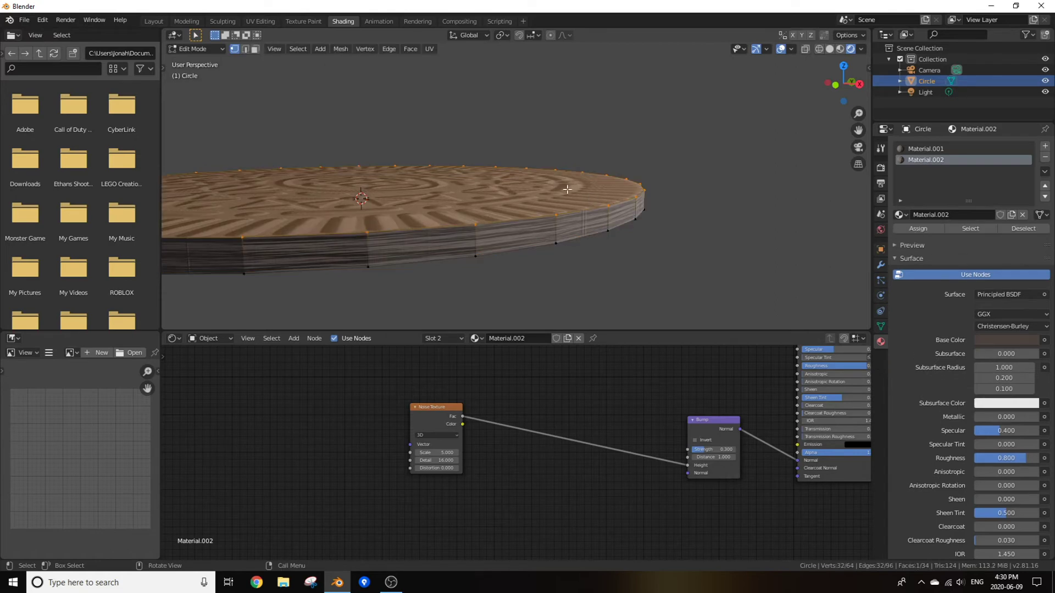
left_click(258, 49)
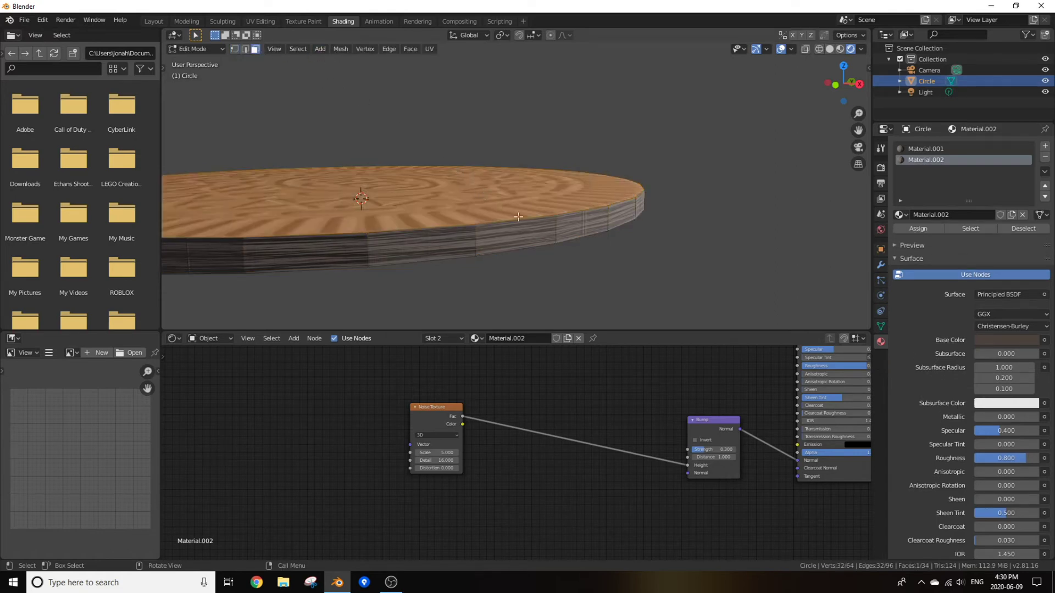
left_click(557, 230, "alt")
middle_click_drag(557, 230, 376, 155)
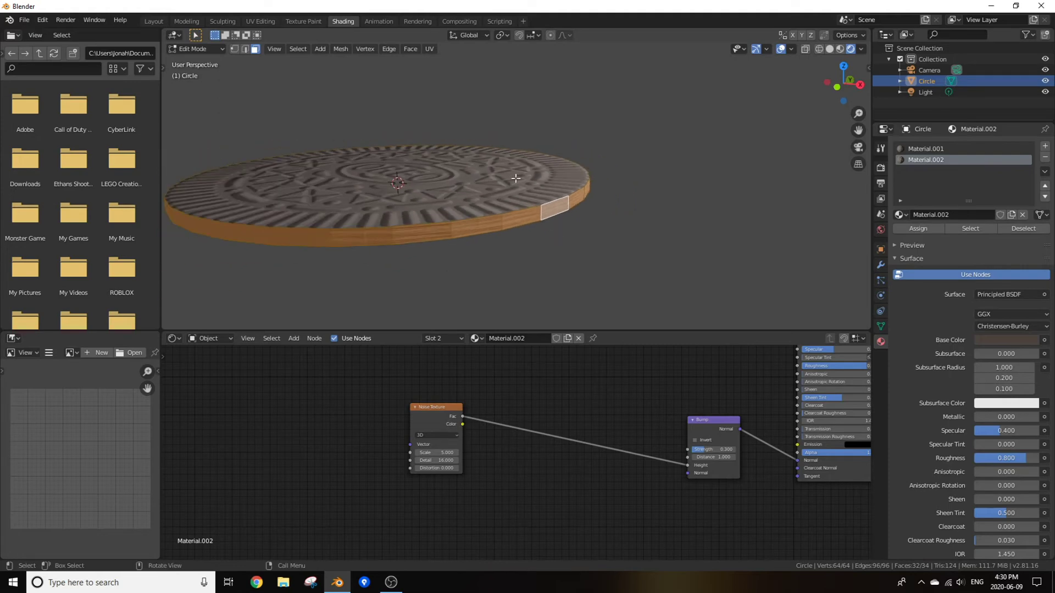
left_click(929, 231)
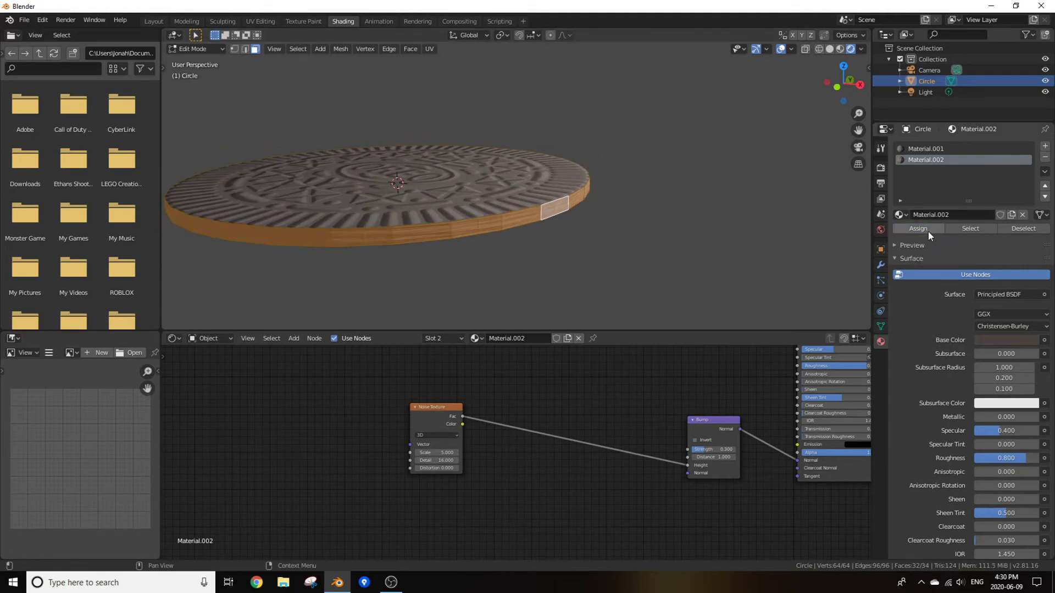
key("Tab")
- Add a Mapping node to the Noise Texture and set its Z scale to 0.100
scroll(593, 209, "up", 4)
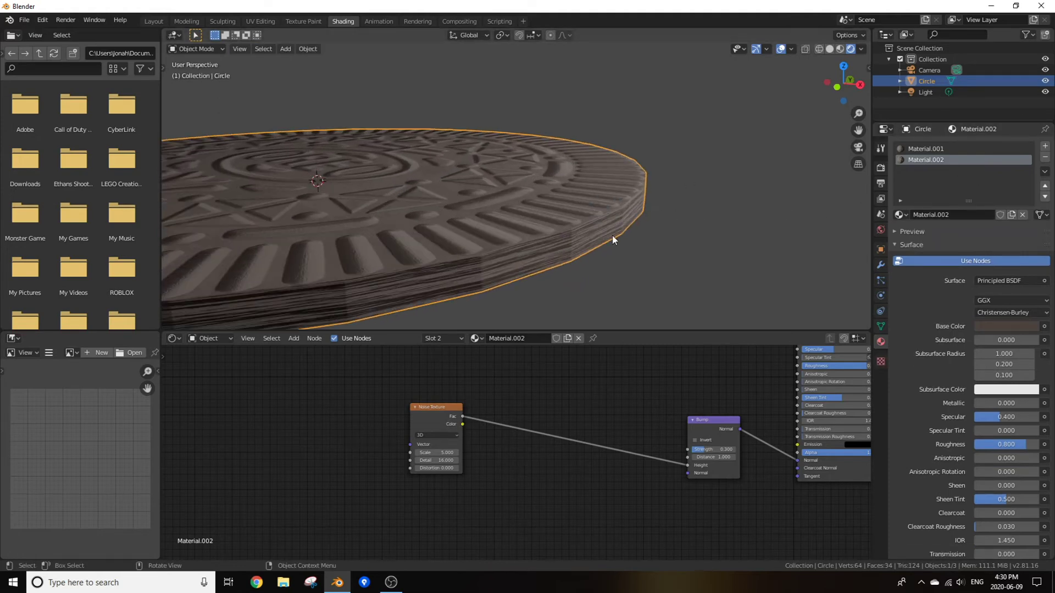
middle_click_drag(612, 235, 581, 230)
left_click_drag(443, 419, 572, 432)
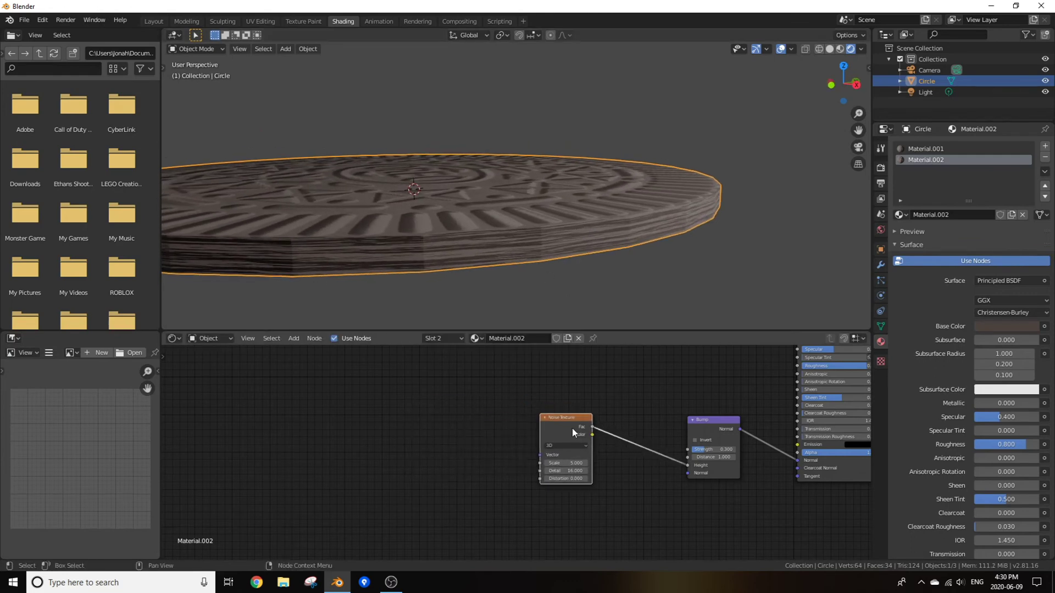
key("ctrl+t")
scroll(434, 404, "up", 1)
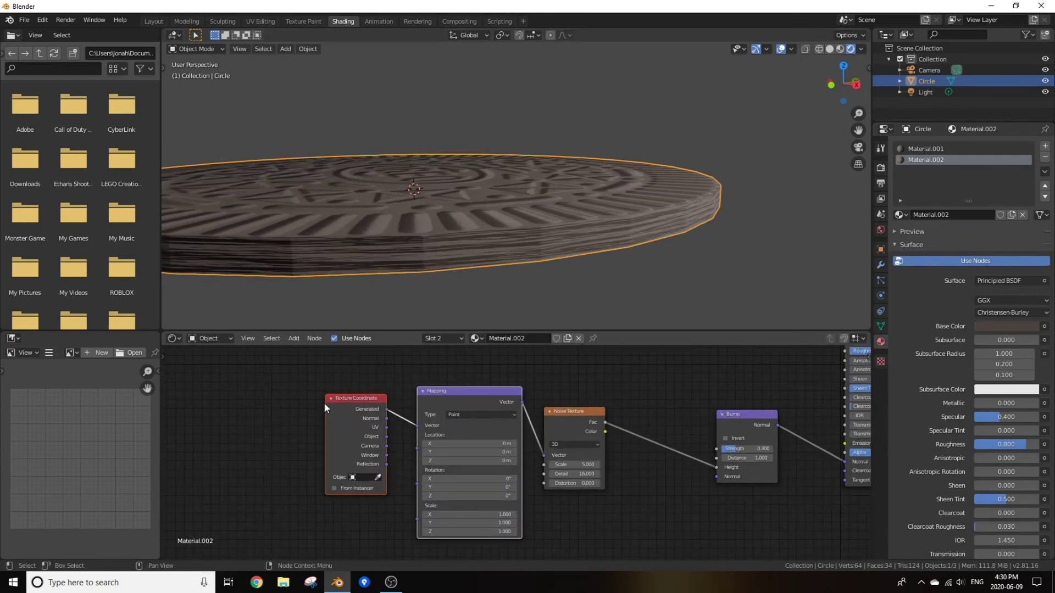
middle_click_drag(293, 435, 297, 384)
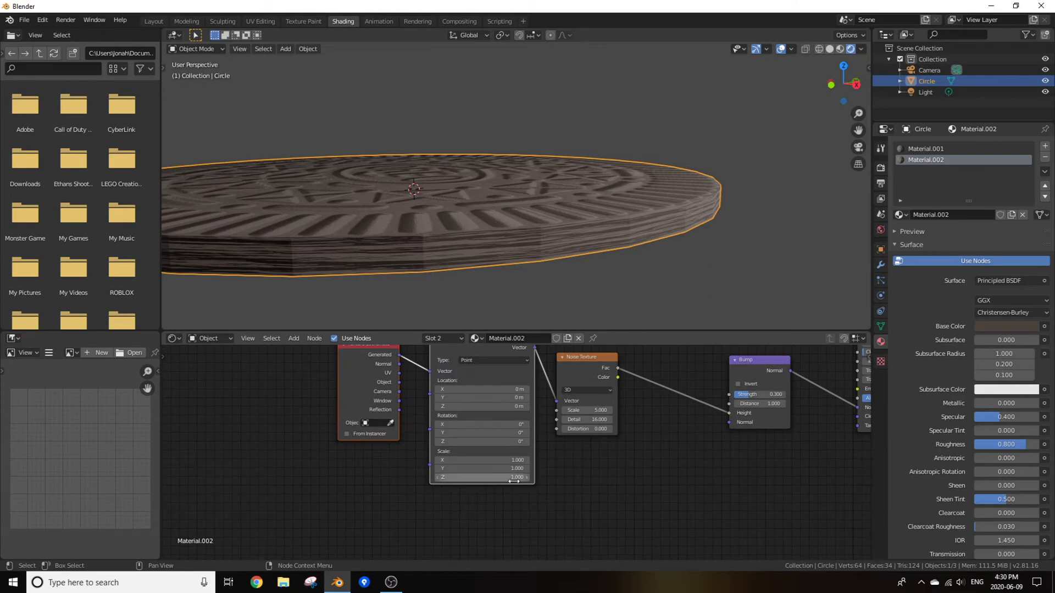
left_click_drag(494, 477, 444, 477)
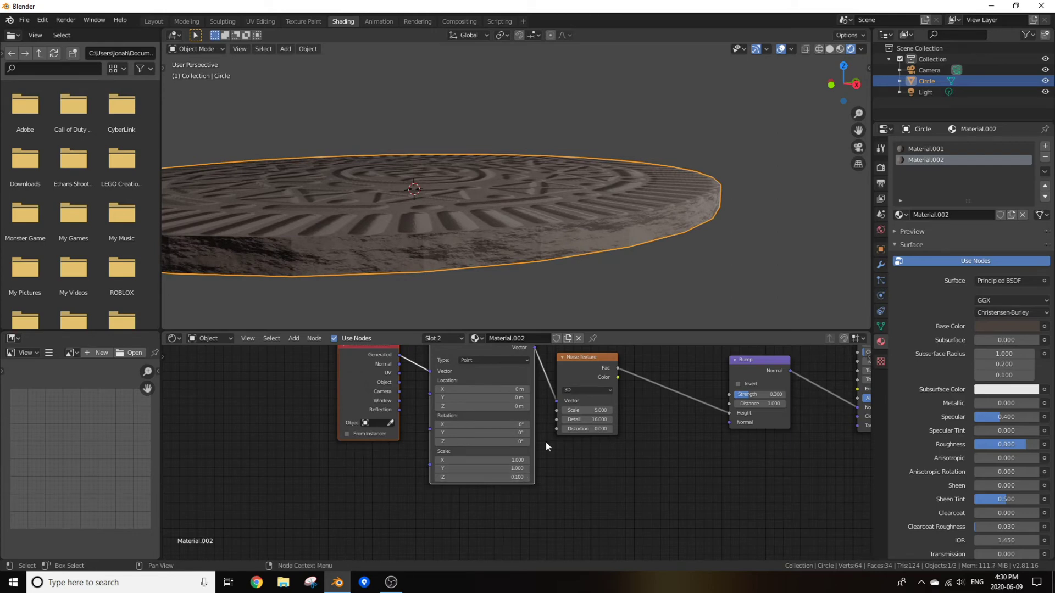
- Lower the Bump Strength to 0.100
middle_click_drag(609, 291, 582, 292)
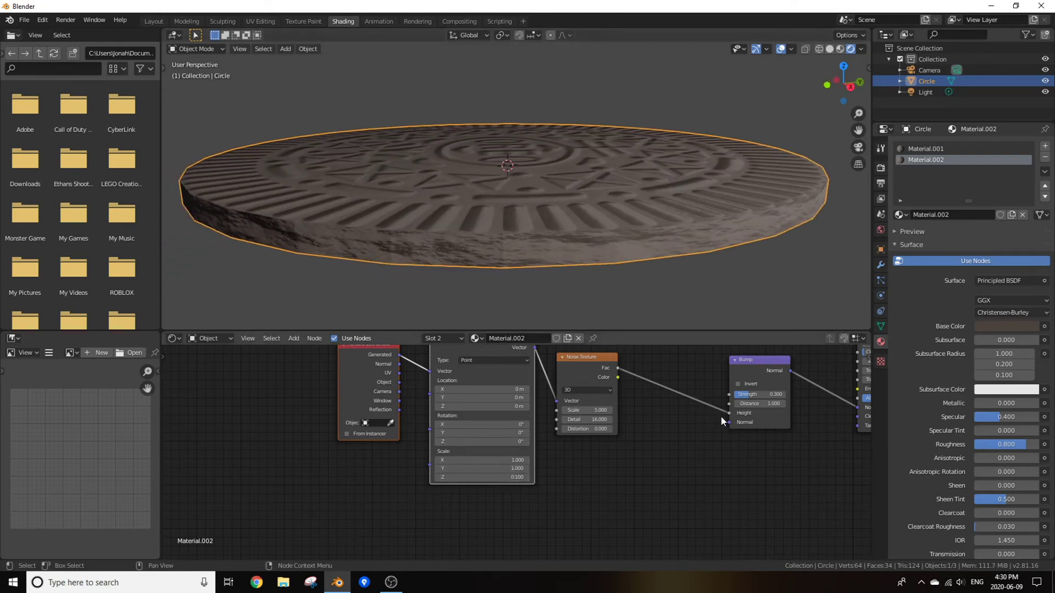
left_click_drag(778, 394, 752, 394)
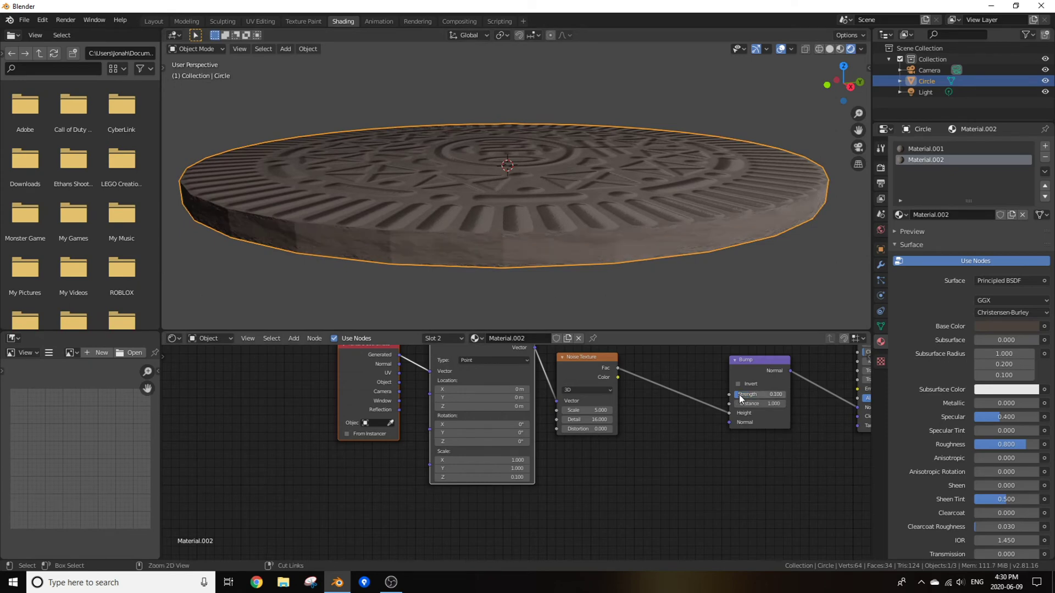
middle_click_drag(521, 210, 552, 226)
scroll(552, 226, "down", 3)
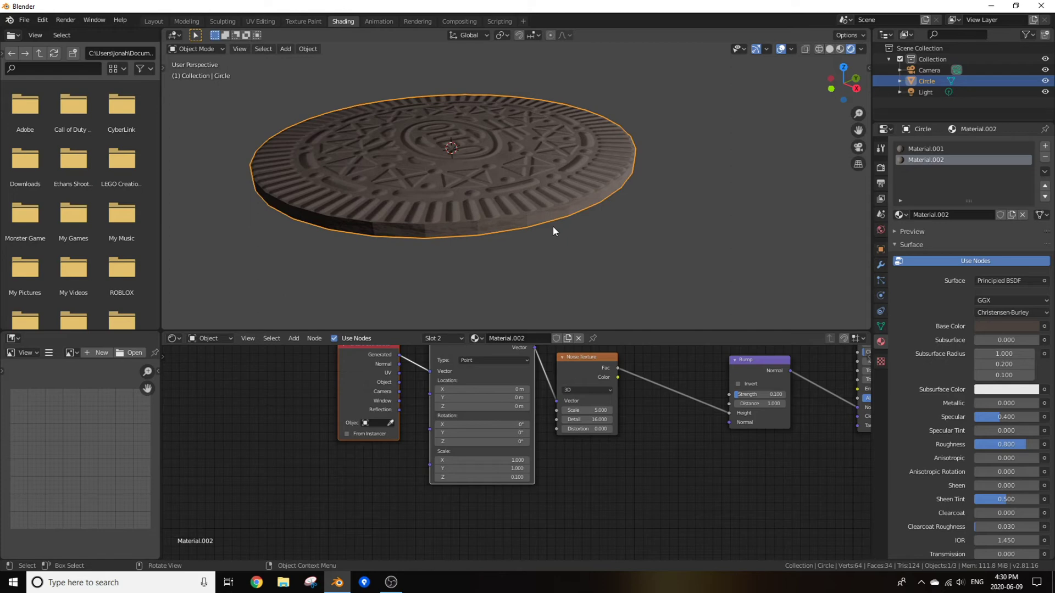
- Loop-cut the wafer's rim at its centre and scale the new loop outward about 1.0106
key("Tab")
scroll(553, 227, "up", 4)
key("ctrl+r")
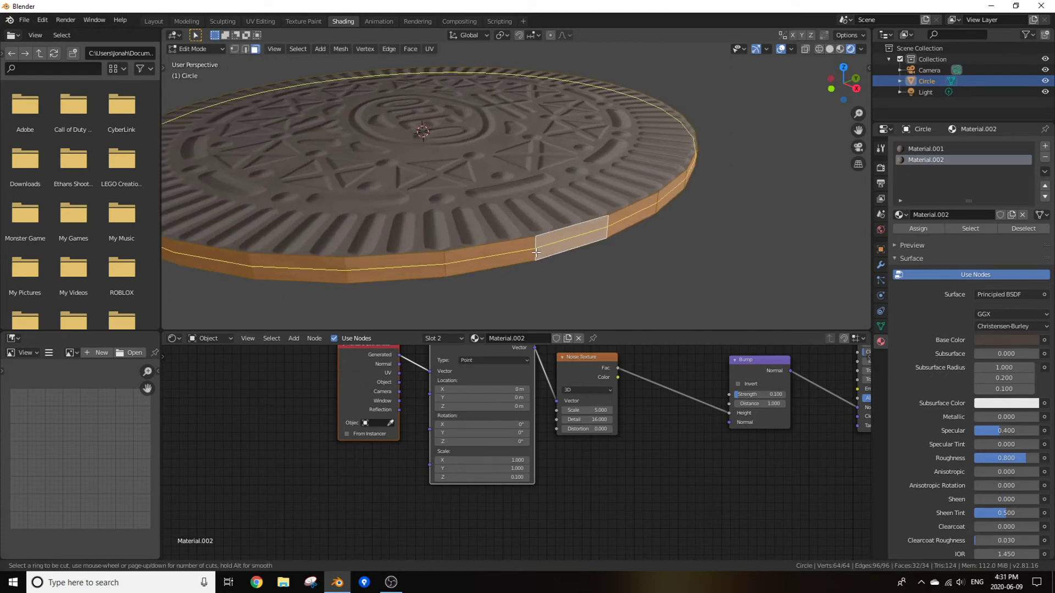
left_click(535, 253)
right_click(536, 252)
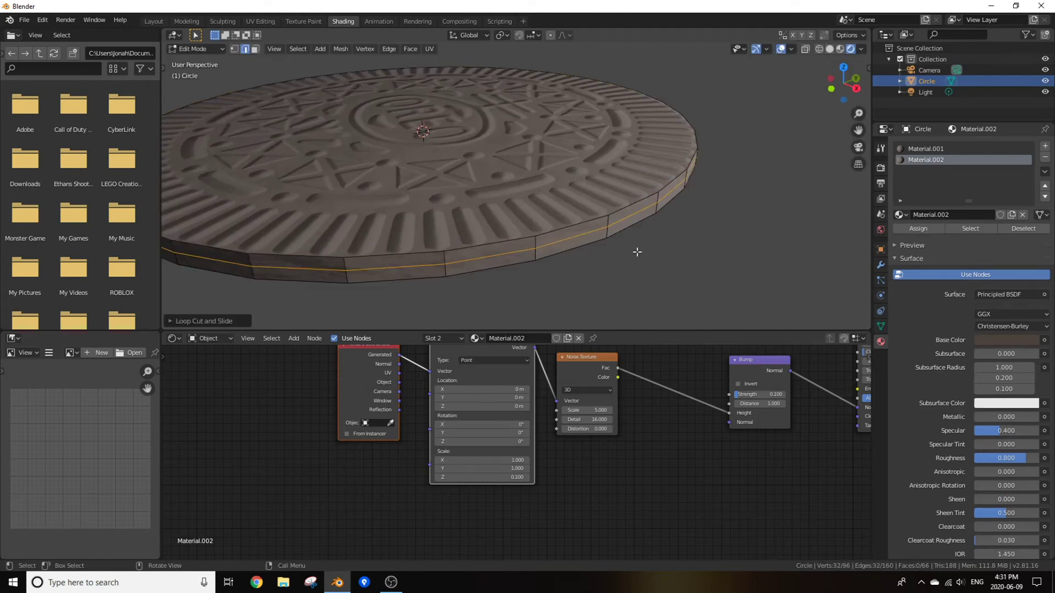
key("s")
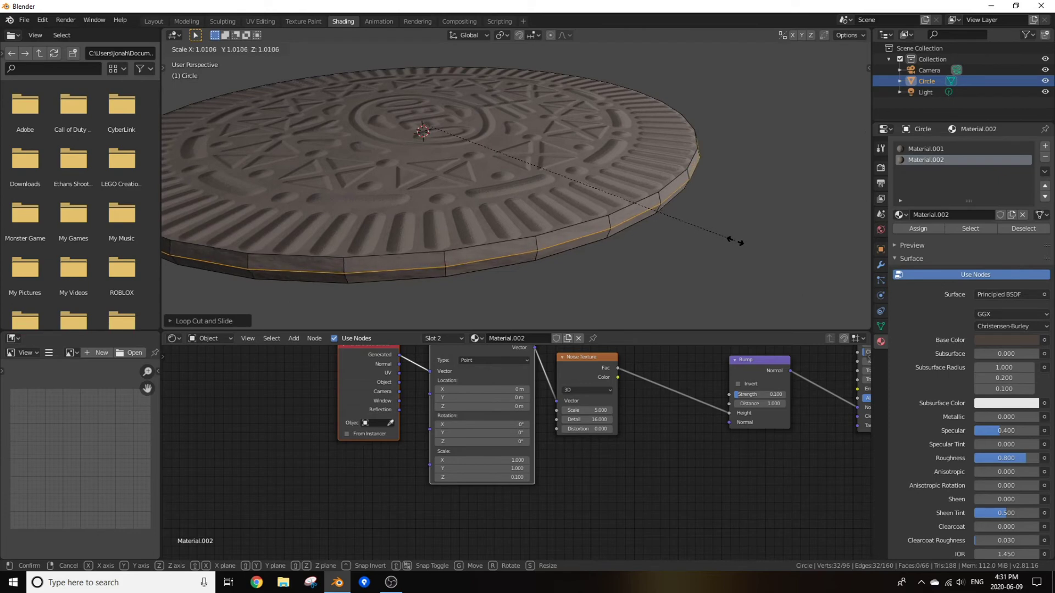
left_click(736, 239)
key("Tab")
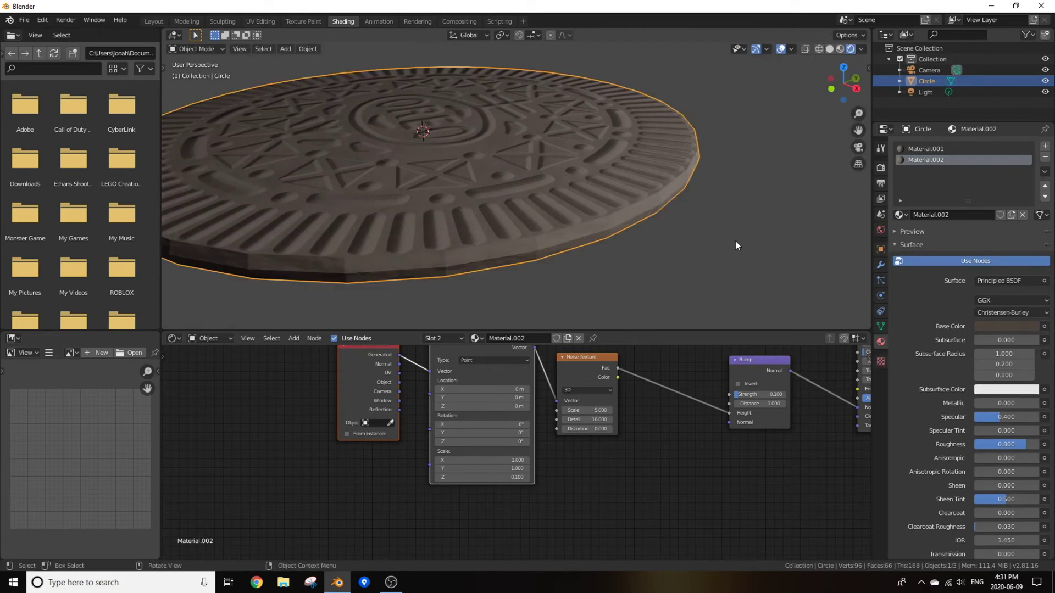
scroll(571, 203, "up", 3)
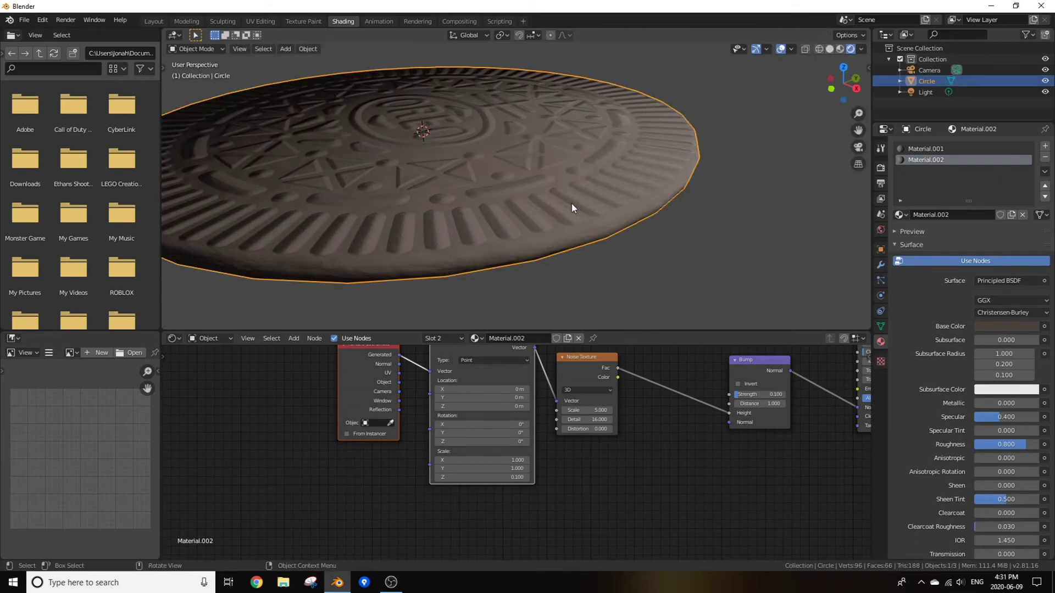
middle_click_drag(571, 204, 635, 215)
scroll(636, 219, "down", 4)
middle_click_drag(495, 157, 612, 180)
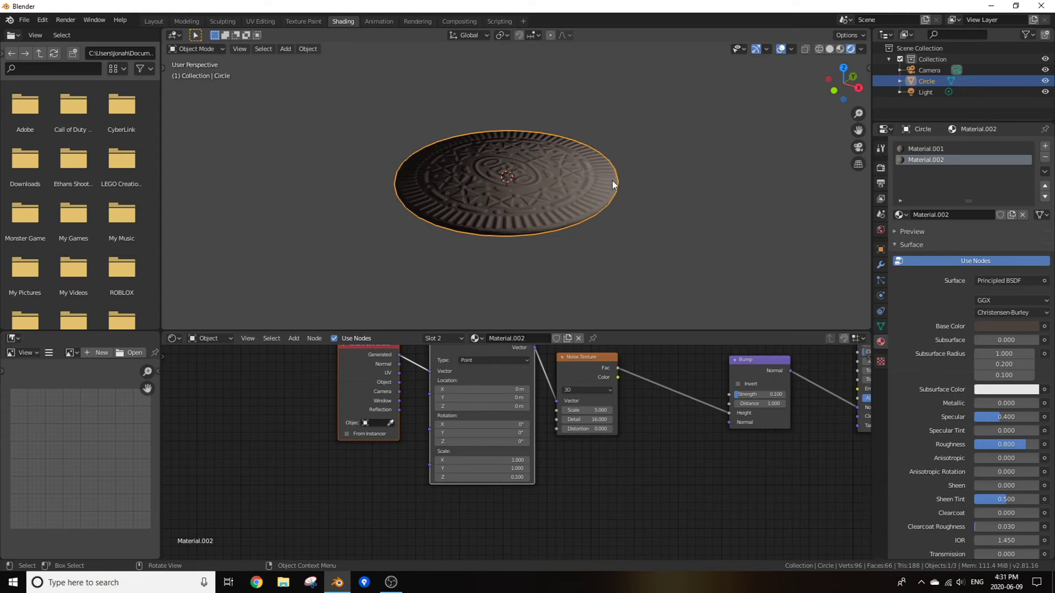
- In Layout, add a cylinder and flatten it along Z to 0.052 tall
left_click(154, 21)
key("shift+a")
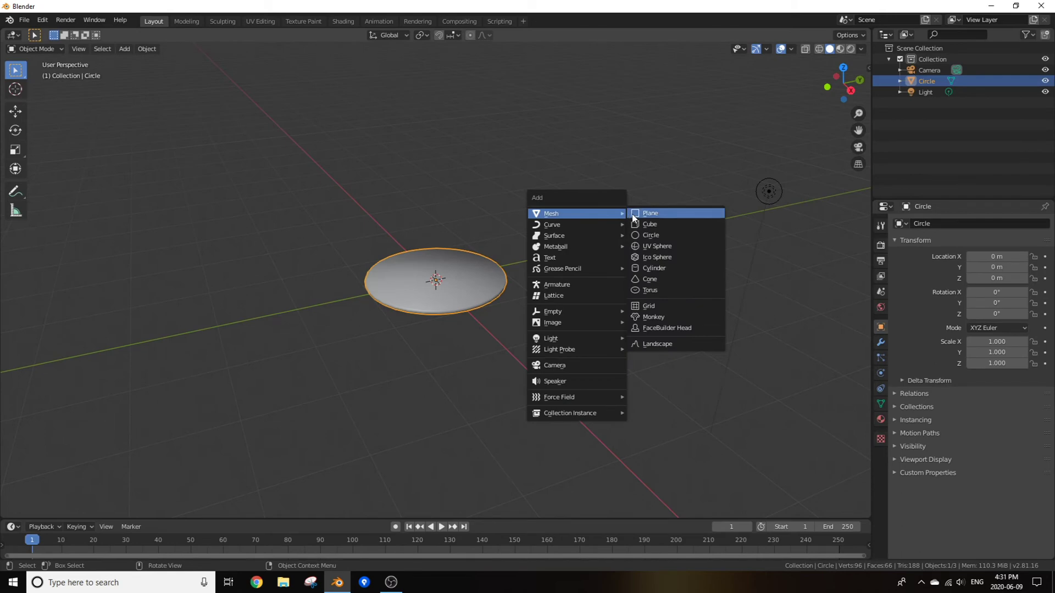
left_click(657, 267)
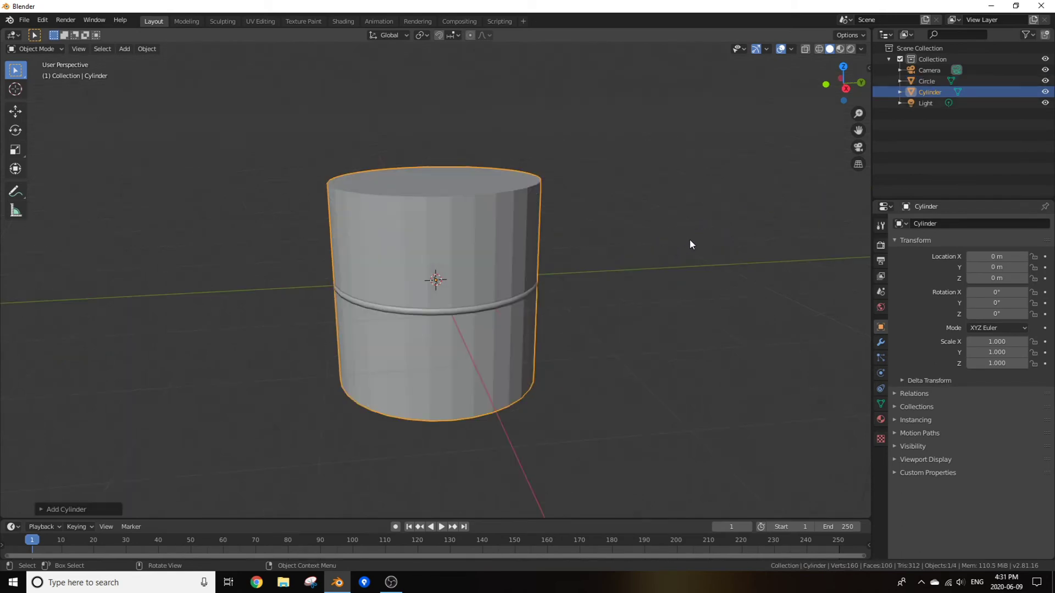
key("s")
key("z")
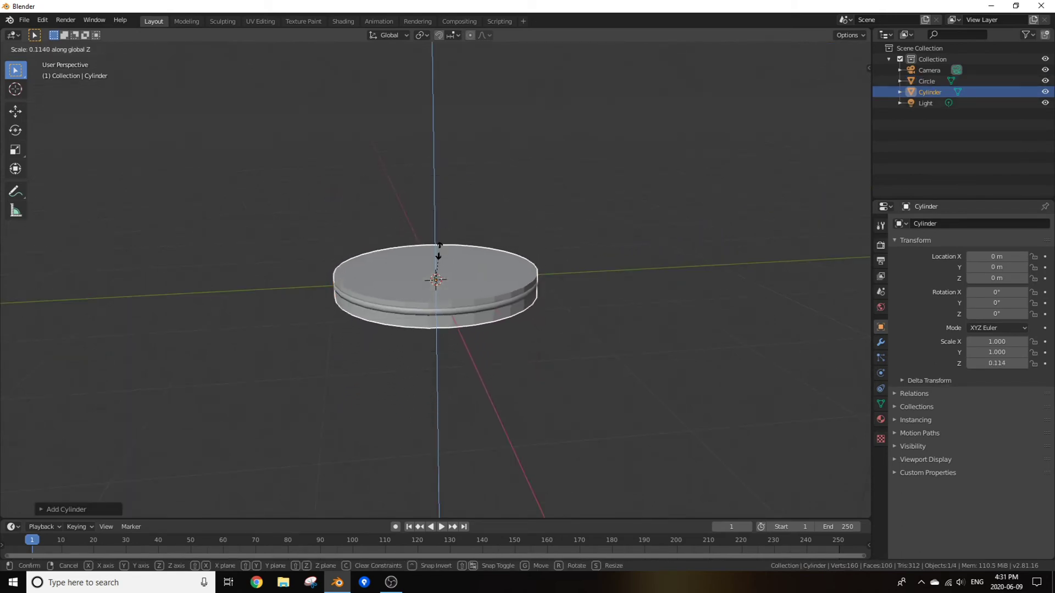
left_click(443, 266)
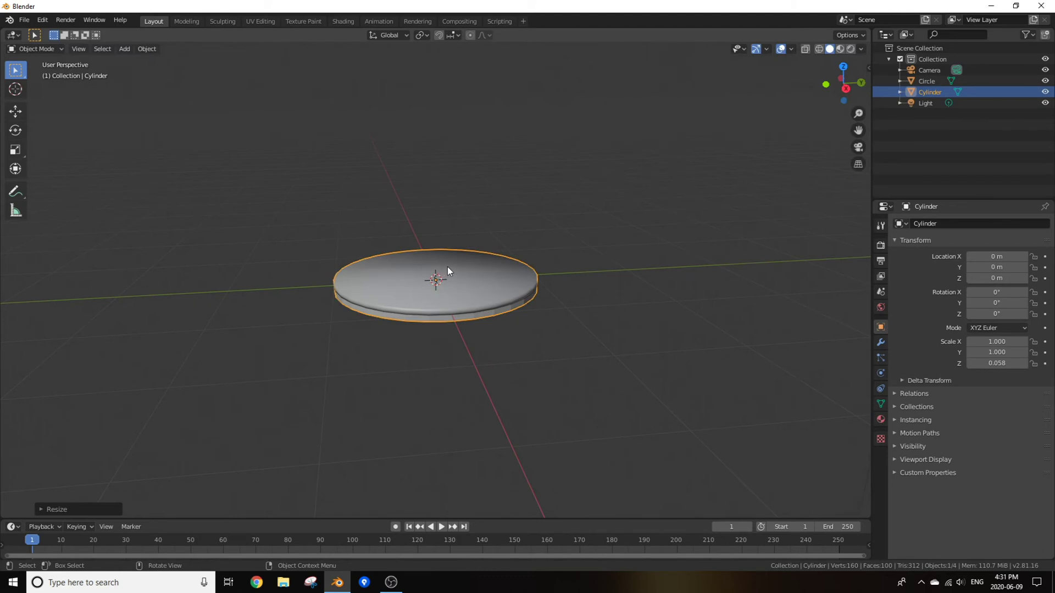
- Resize the flattened disc's width to 0.970, keeping its height fixed
middle_click_drag(448, 266, 675, 243)
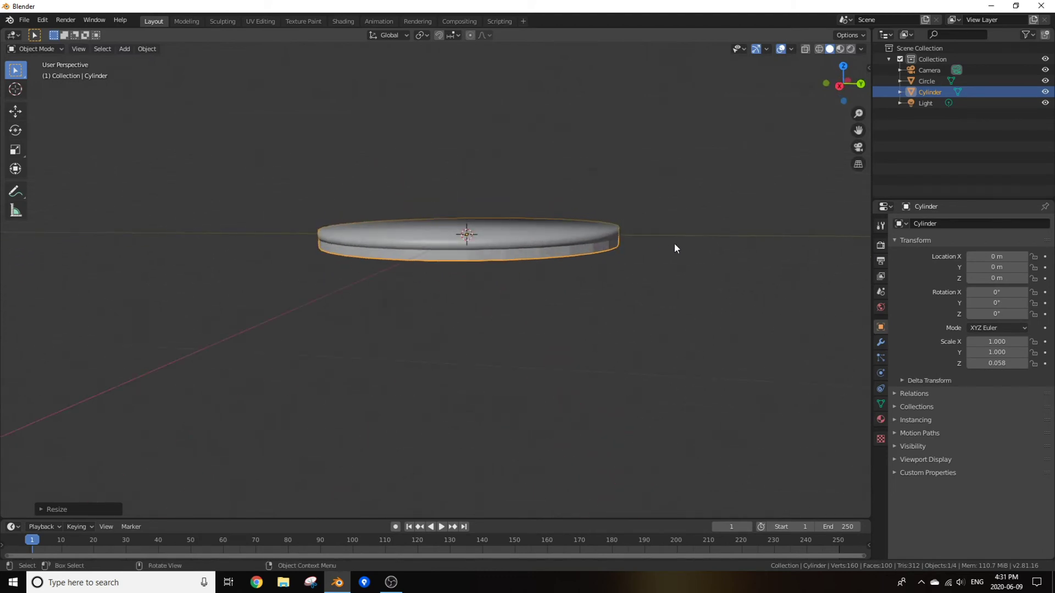
scroll(679, 245, "up", 1)
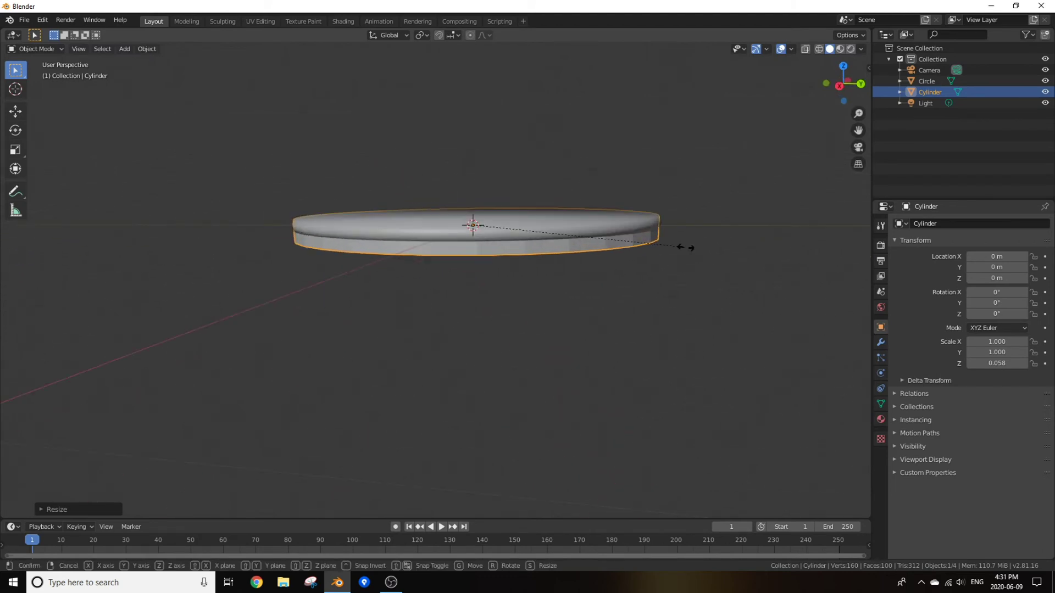
key("s")
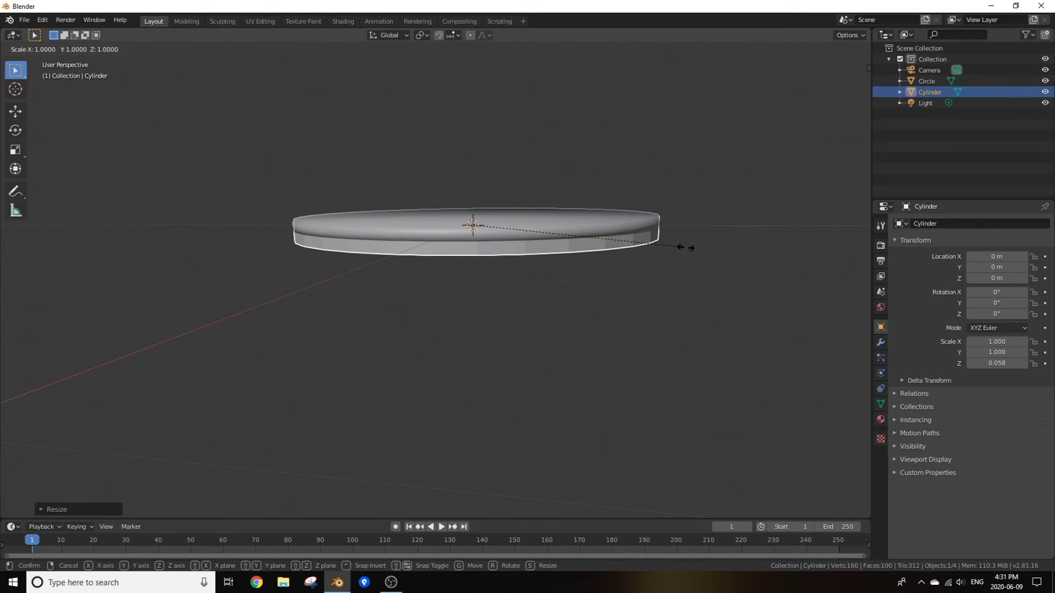
key("shift+z")
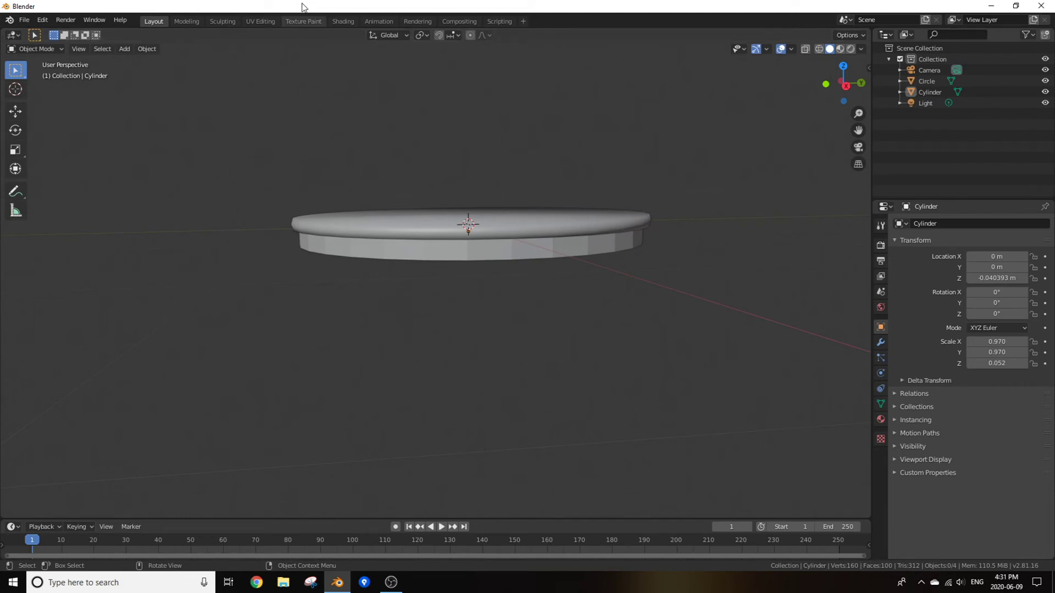
left_click(504, 256)
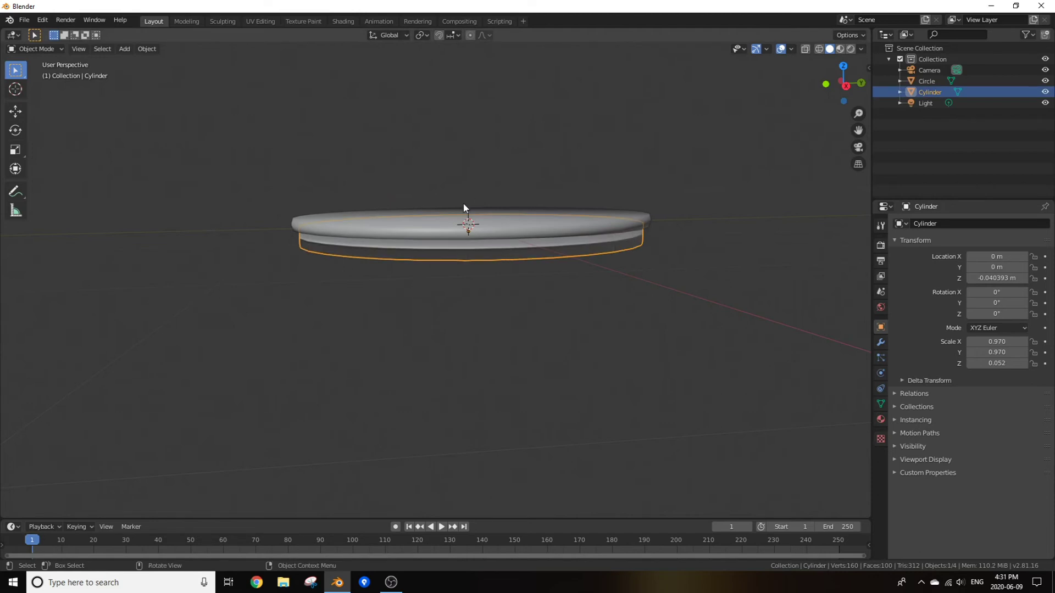
- In Edit Mode, add a loop cut near the cylinder's bottom rim
key("Tab")
scroll(430, 249, "up", 1)
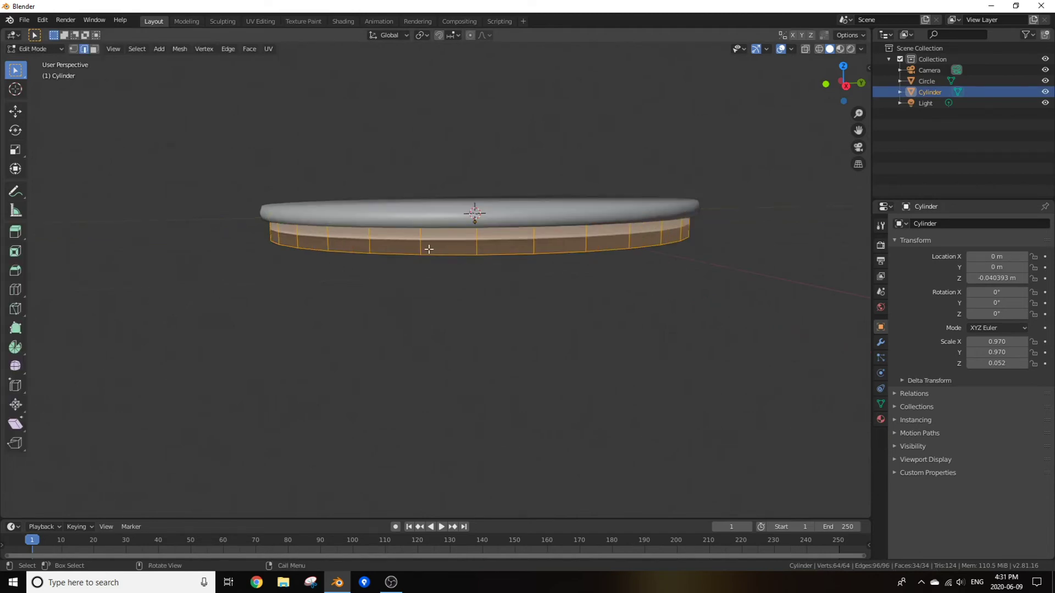
key("ctrl+r")
left_click(481, 241)
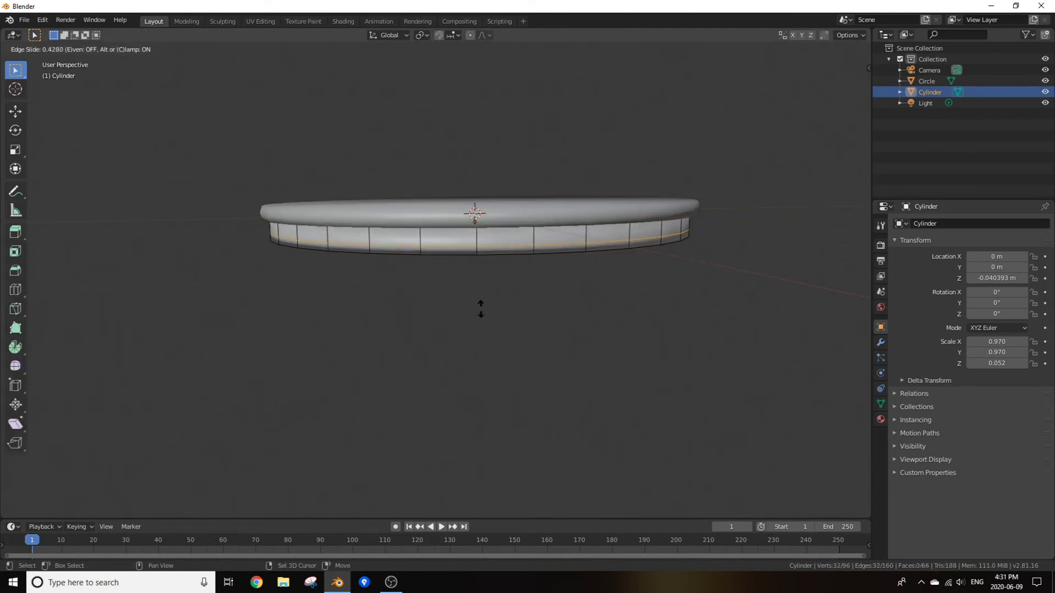
left_click(480, 361)
- Add a second loop cut near the top rim and return to Object Mode
key("ctrl+r")
left_click(475, 239)
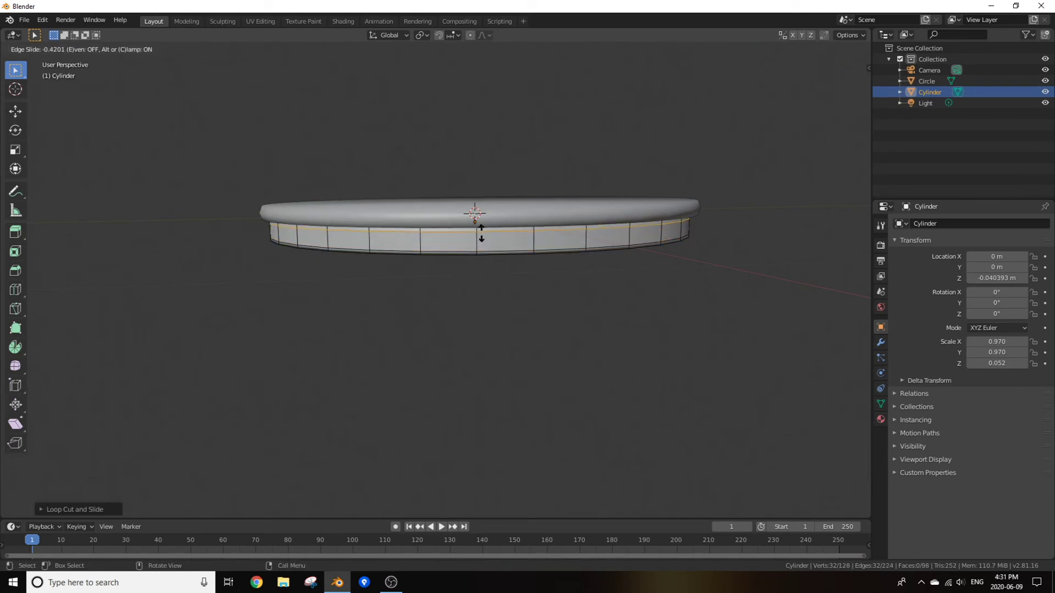
left_click(496, 224)
key("Tab")
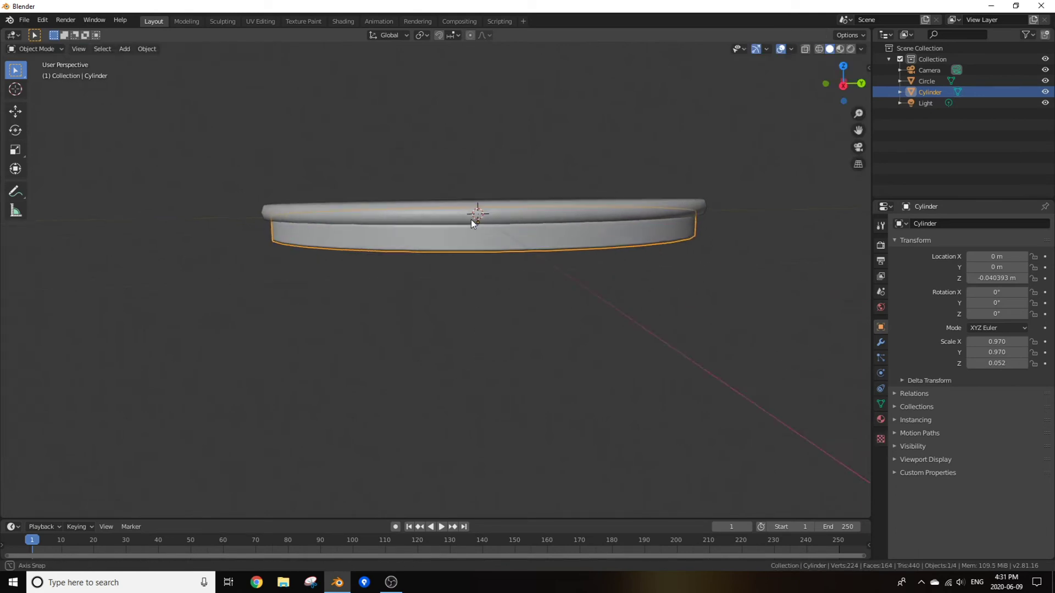
middle_click_drag(470, 219, 454, 215)
scroll(454, 216, "down", 1)
scroll(456, 216, "up", 1)
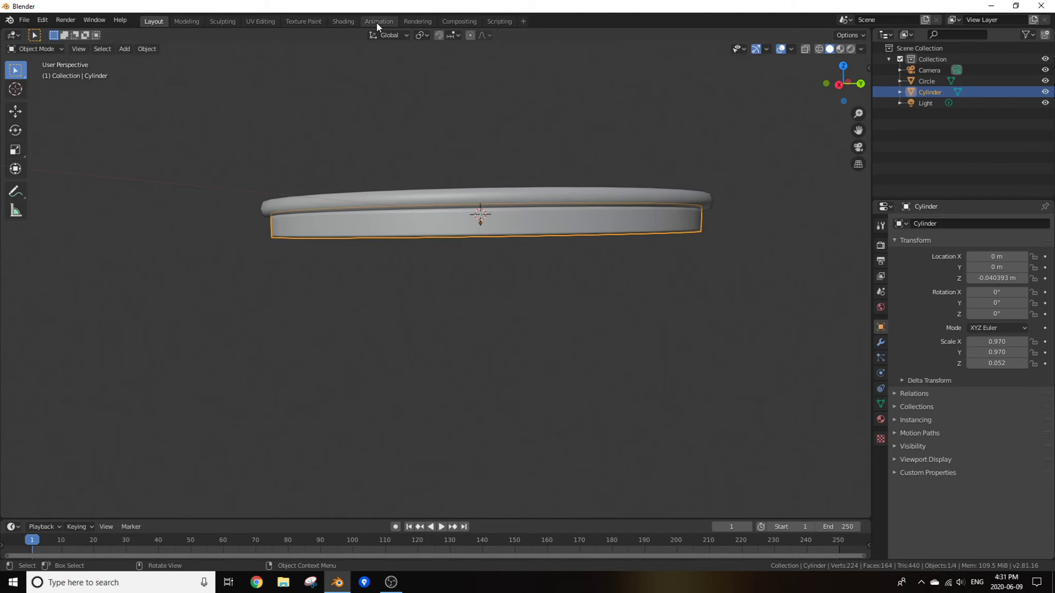
left_click(343, 21)
- Create a new material, Material.003, for the filling cylinder
middle_click_drag(467, 255, 452, 265)
left_click(549, 339)
middle_click_drag(530, 359, 212, 517)
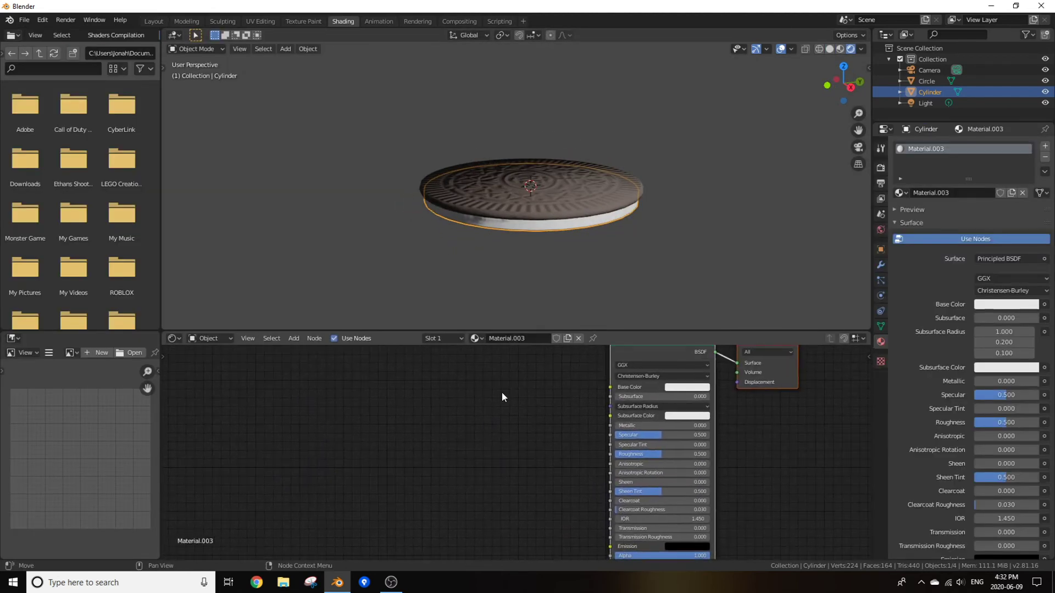
middle_click_drag(502, 397, 508, 371)
- Add a Bump node and link its Normal to the shader's Normal input
key("shift+a")
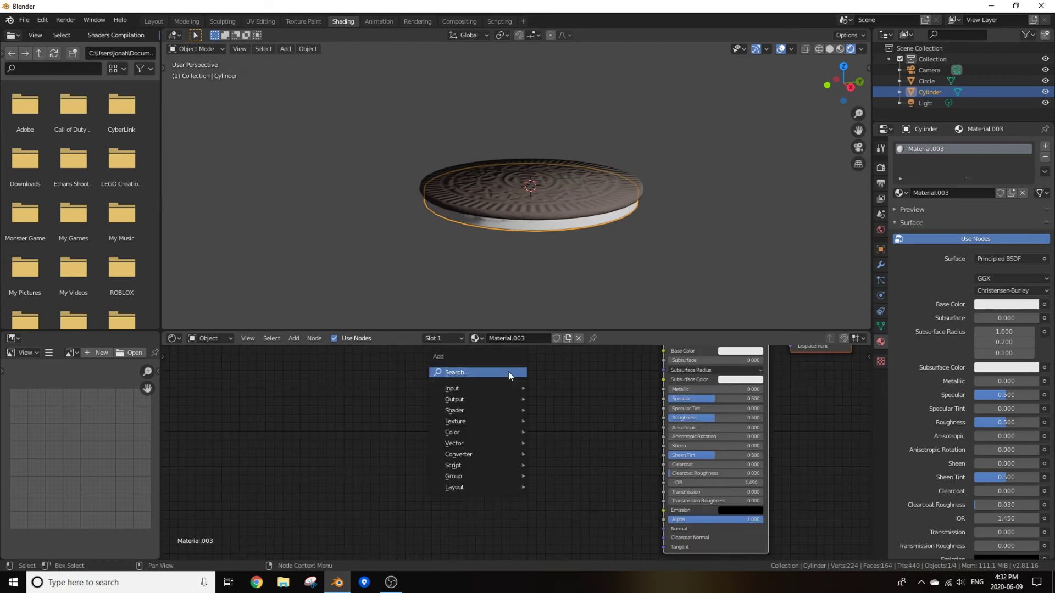
left_click(509, 372)
type("bump")
left_click(520, 391)
left_click(511, 437)
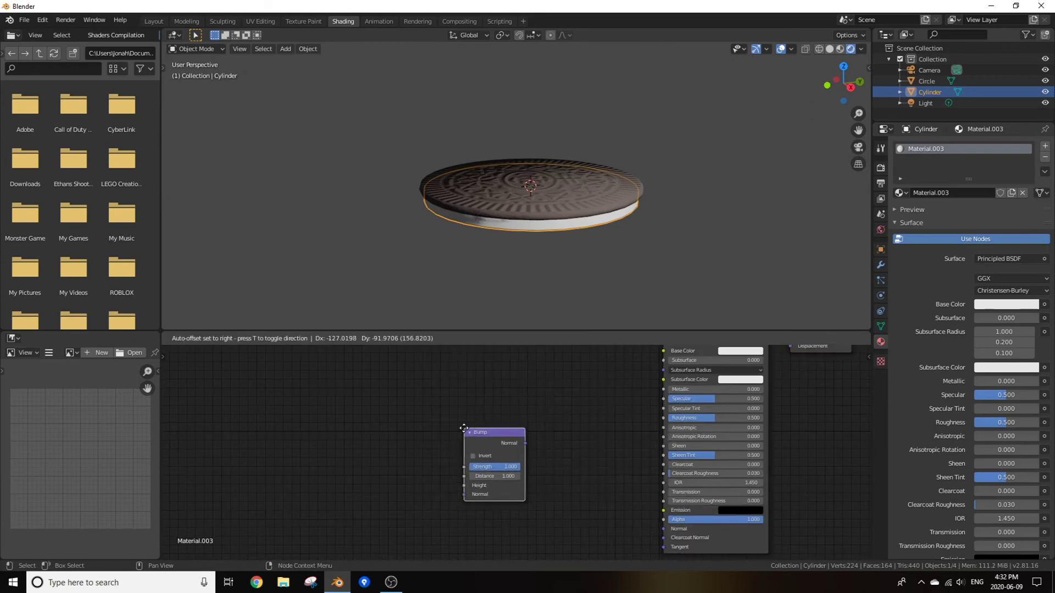
left_click_drag(529, 440, 668, 530)
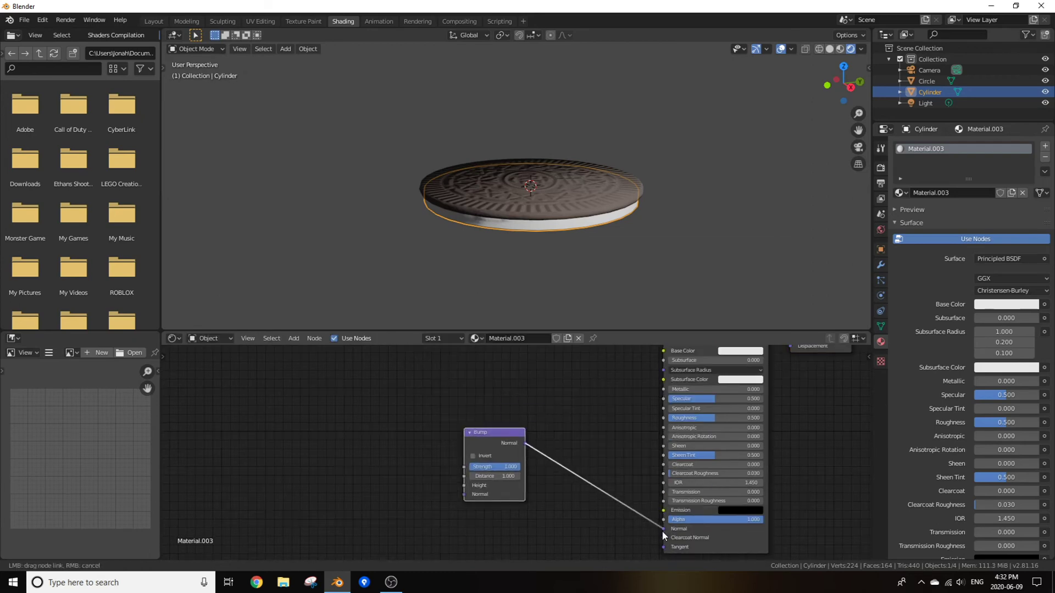
left_click_drag(499, 442, 542, 456)
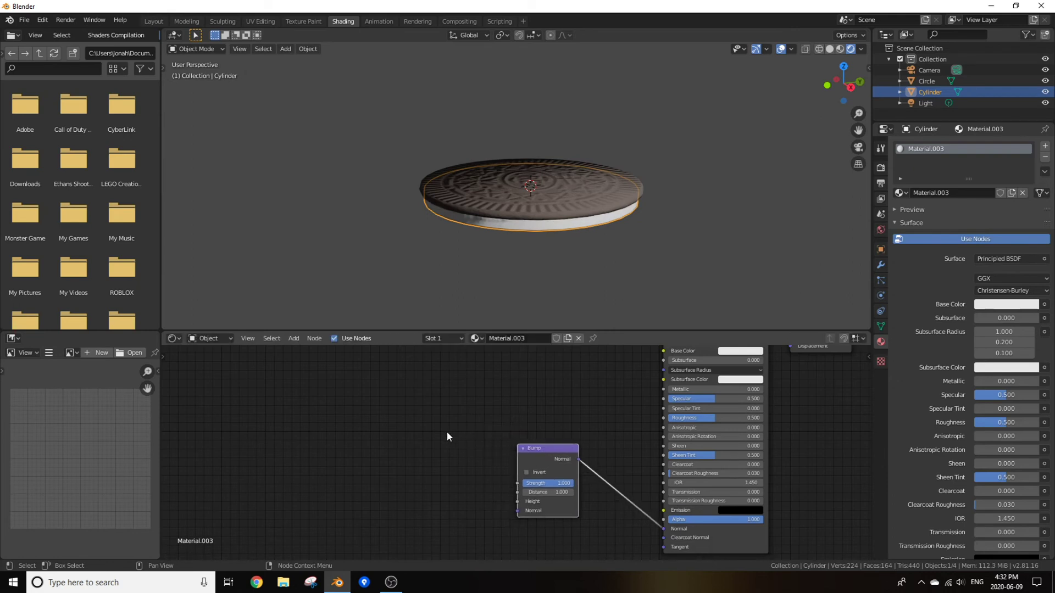
- Feed a Noise Texture's Fac into Bump Height, with Texture Coordinate and Mapping nodes
key("shift+a")
left_click(447, 430)
type("noi")
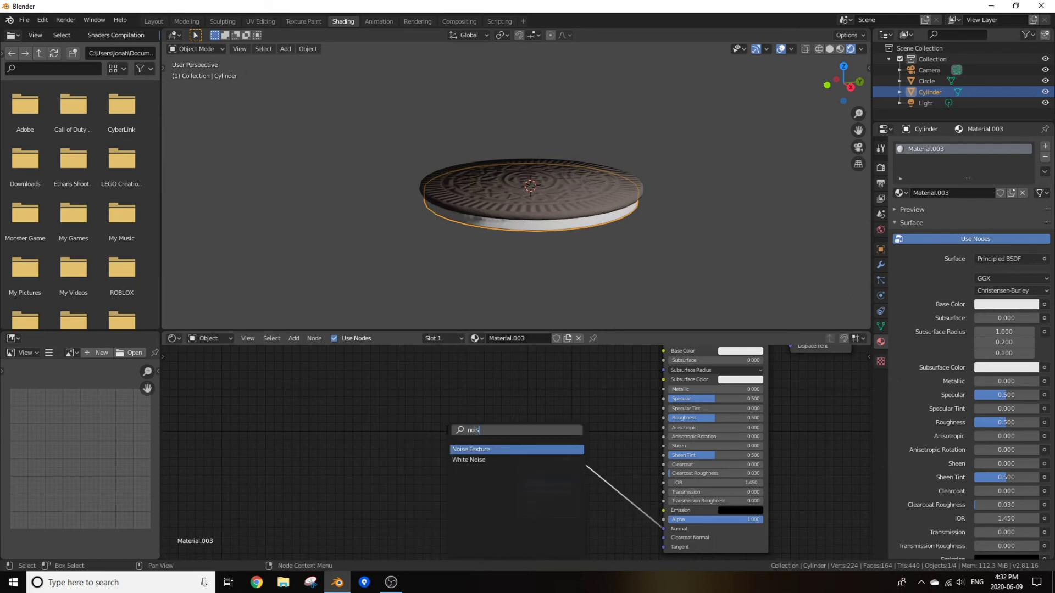
type("s")
key("Return")
left_click(429, 457)
left_click_drag(427, 456, 517, 502)
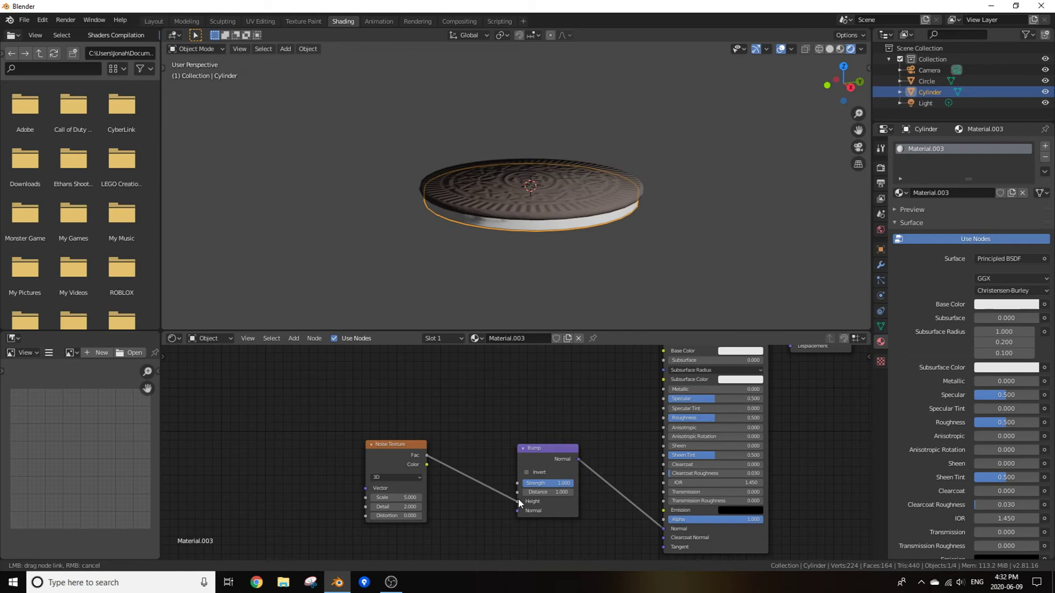
middle_click_drag(459, 482, 536, 468)
key("ctrl+t")
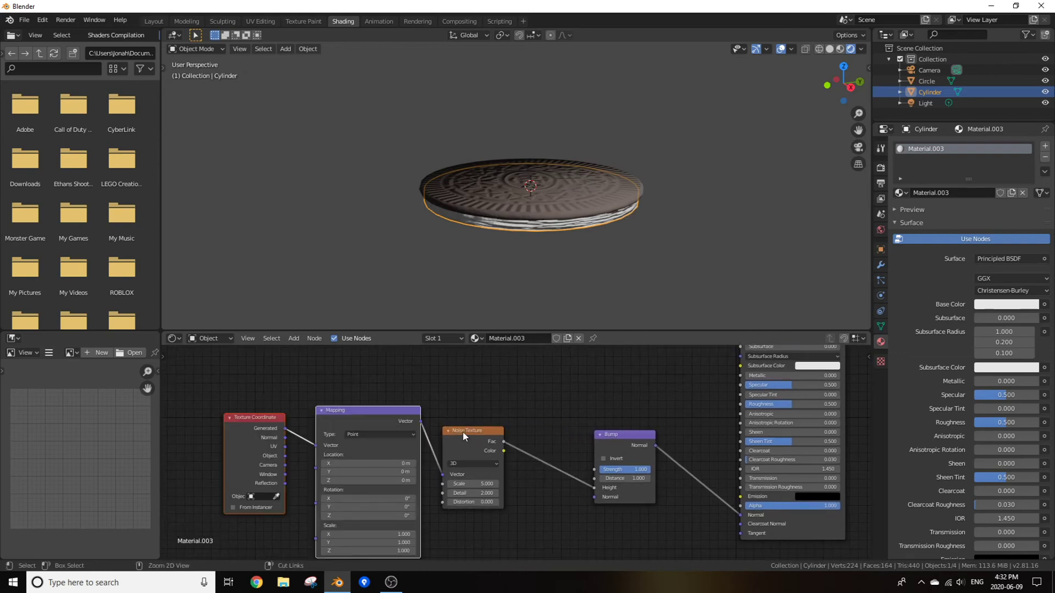
middle_click_drag(463, 432, 561, 411)
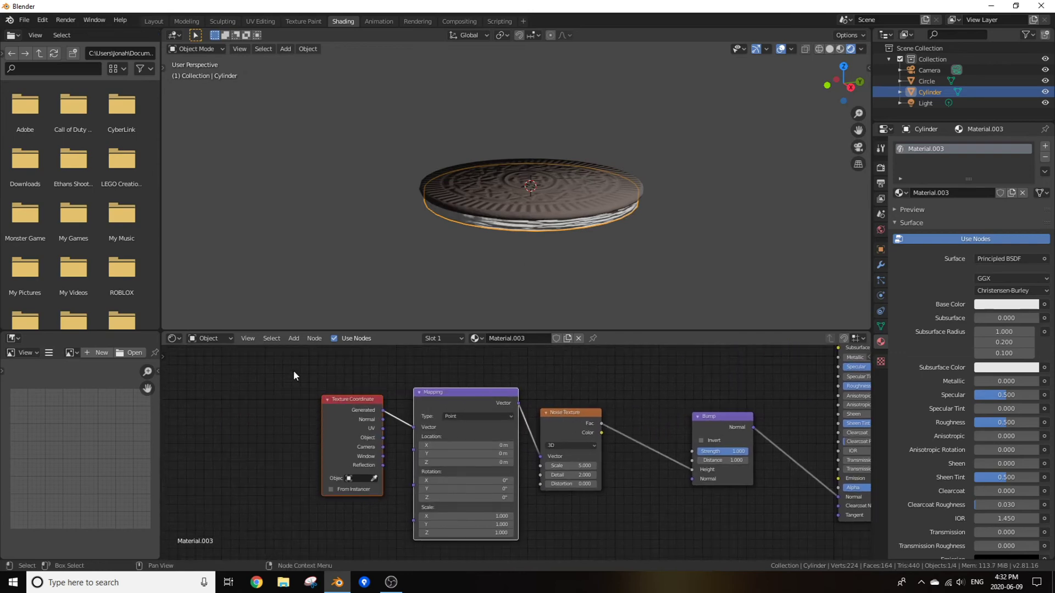
middle_click_drag(640, 291, 549, 237)
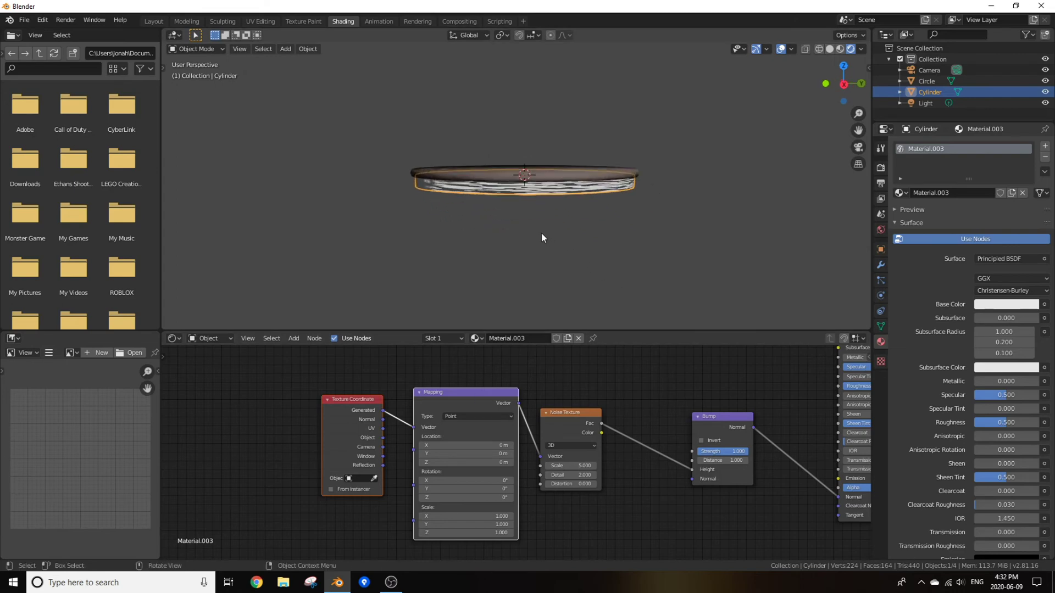
- Set the Mapping Z scale to 0.110 and Noise Texture Detail to 16
scroll(549, 456, "up", 3)
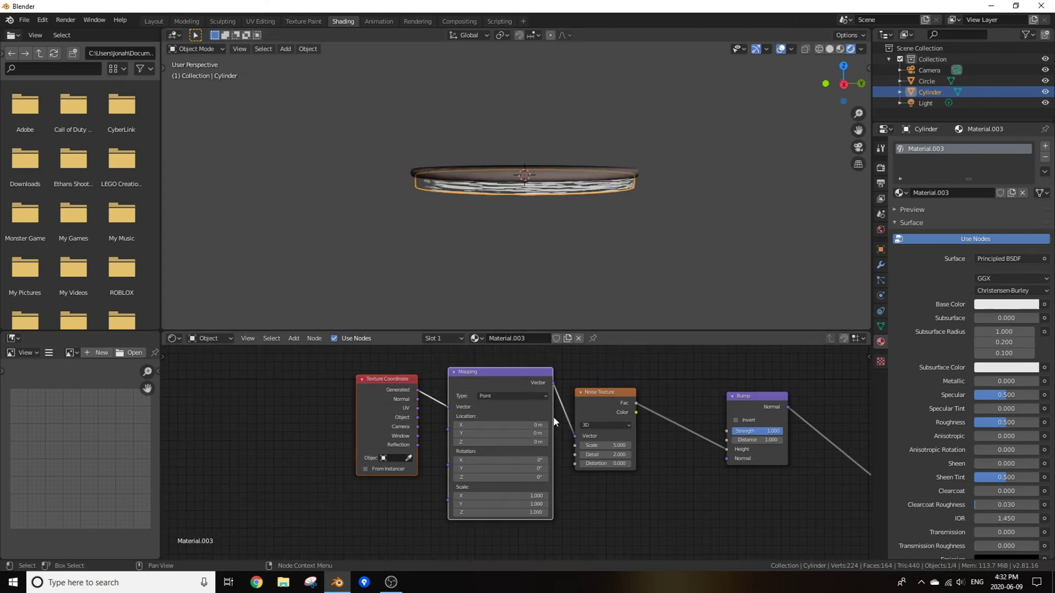
middle_click_drag(560, 476, 517, 444)
left_click_drag(462, 487, 374, 487)
left_click(615, 413)
type("16")
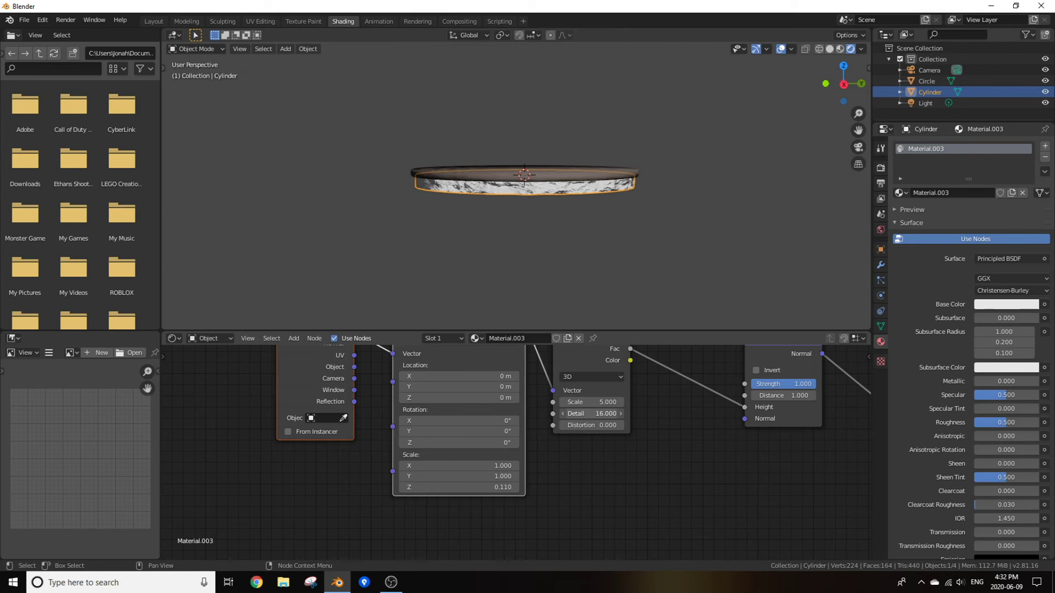
key("Return")
- Lower the Bump node's Strength to 0.100
scroll(562, 181, "up", 4)
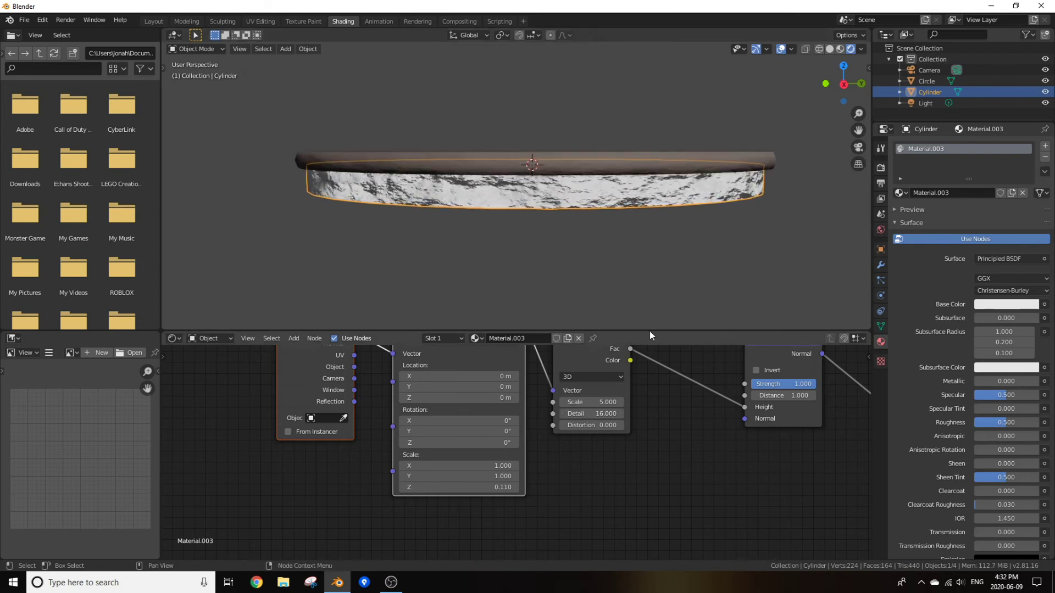
middle_click_drag(761, 384, 645, 428)
left_click_drag(644, 427, 549, 427)
middle_click_drag(559, 208, 456, 244)
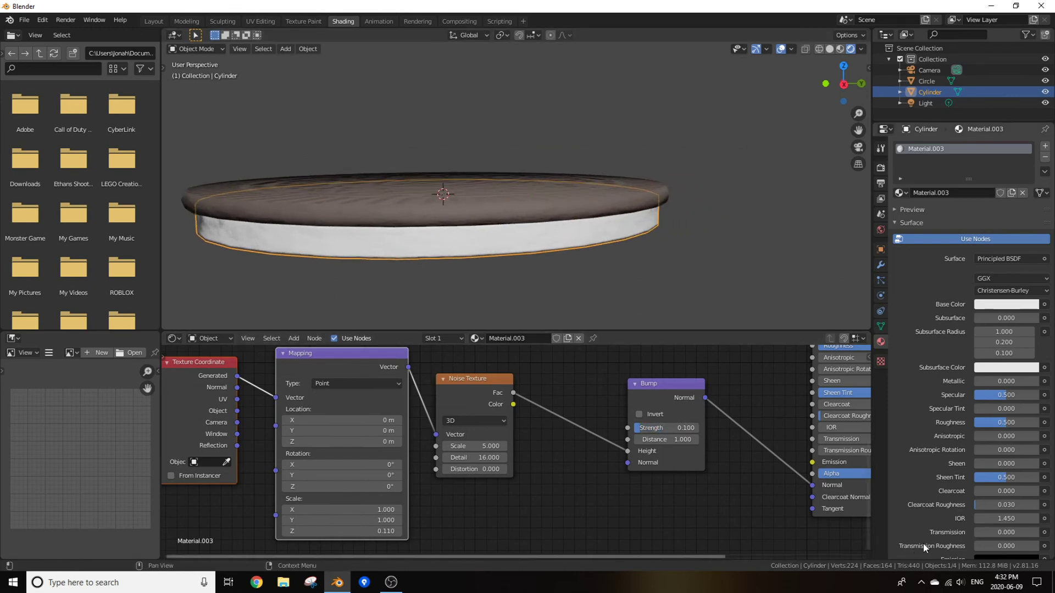
middle_click_drag(726, 417, 469, 523)
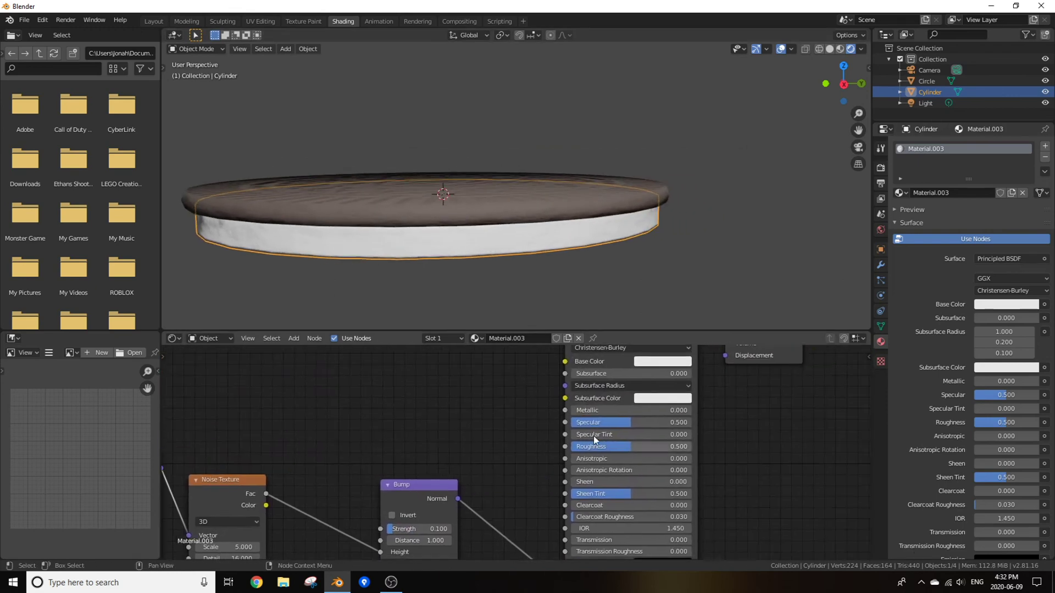
- Set Principled BSDF Subsurface to 0.1 and all three Subsurface Radius values to 1
left_click(599, 374)
type("0.1")
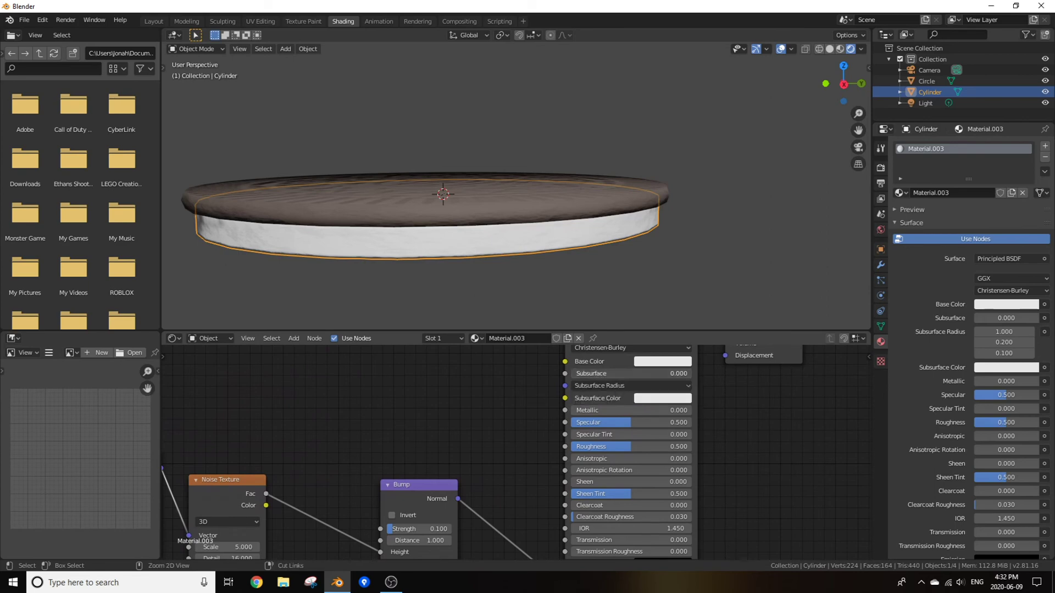
key("Return")
left_click(599, 387)
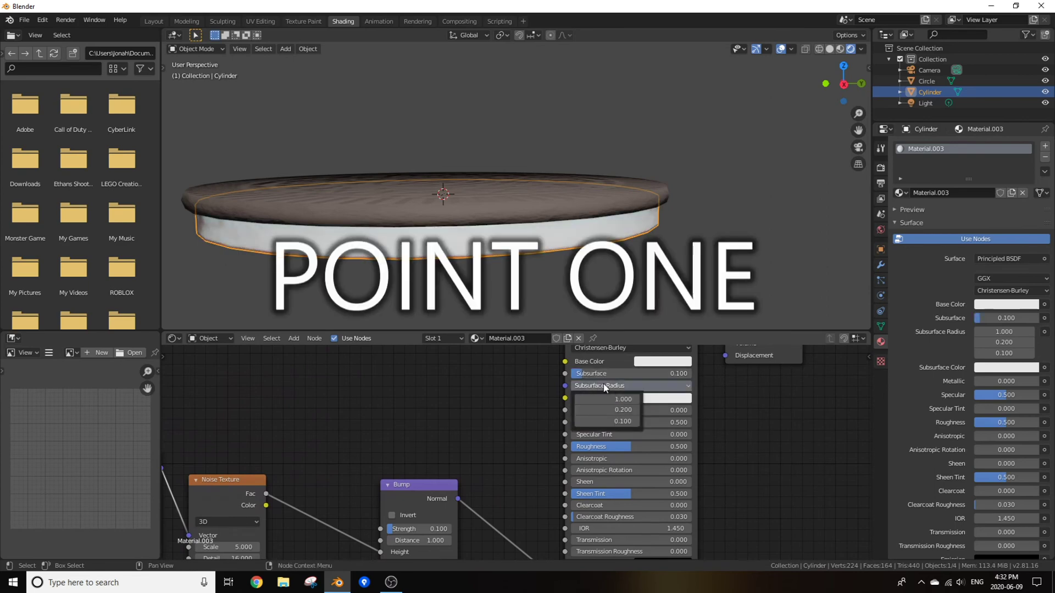
left_click(613, 410)
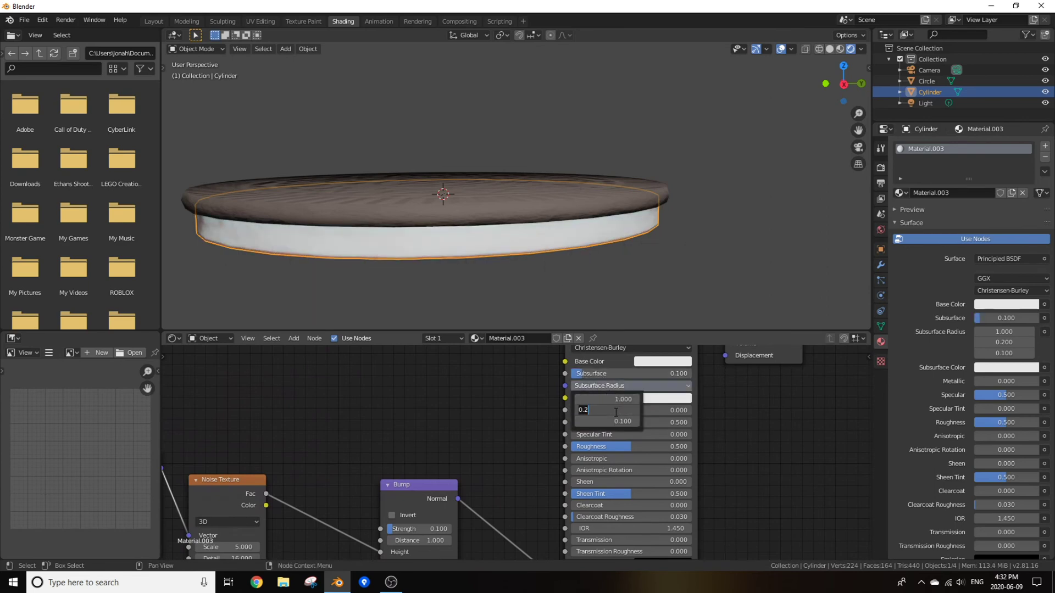
type("1")
key("Tab")
type("1")
key("Return")
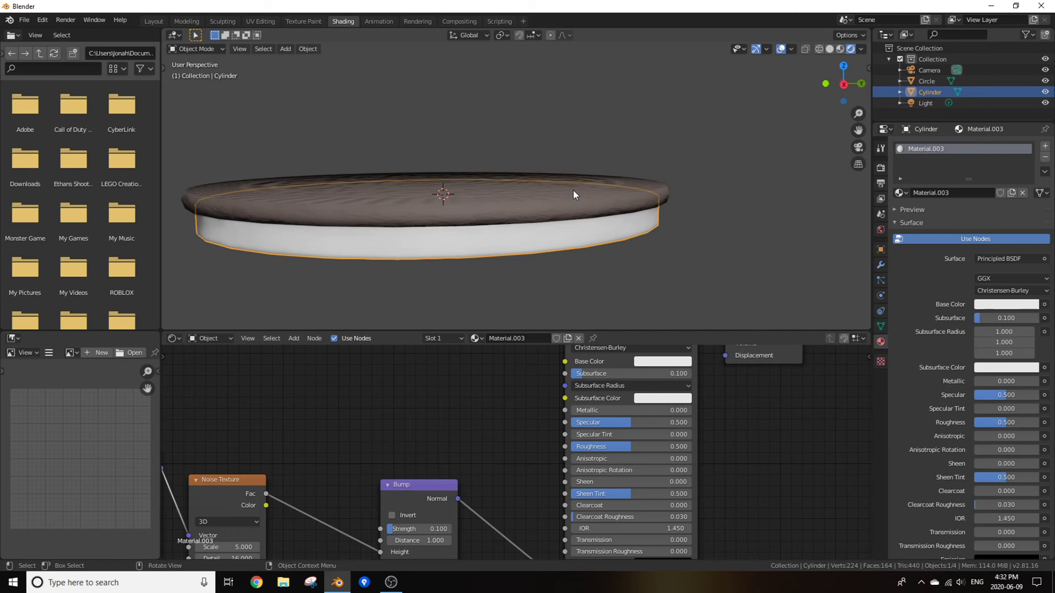
middle_click_drag(572, 190, 447, 134)
- Add a Mirror modifier to the Circle wafer, mirroring on Z instead of X
left_click(149, 21)
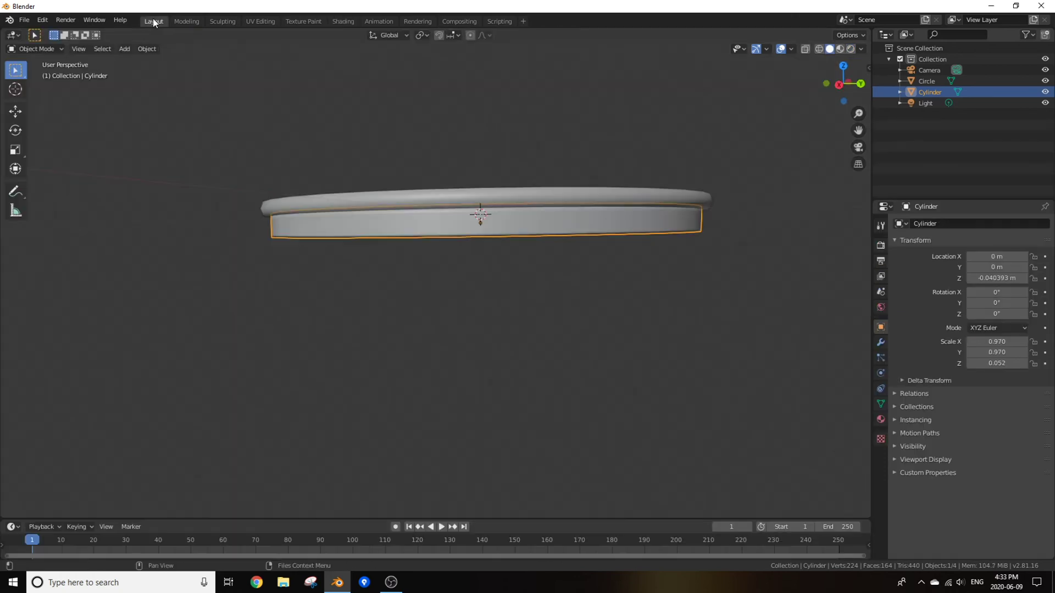
mouse_move(283, 118)
middle_mouse_down()
mouse_move(291, 151)
mouse_move(307, 162)
middle_mouse_up()
left_click(349, 203)
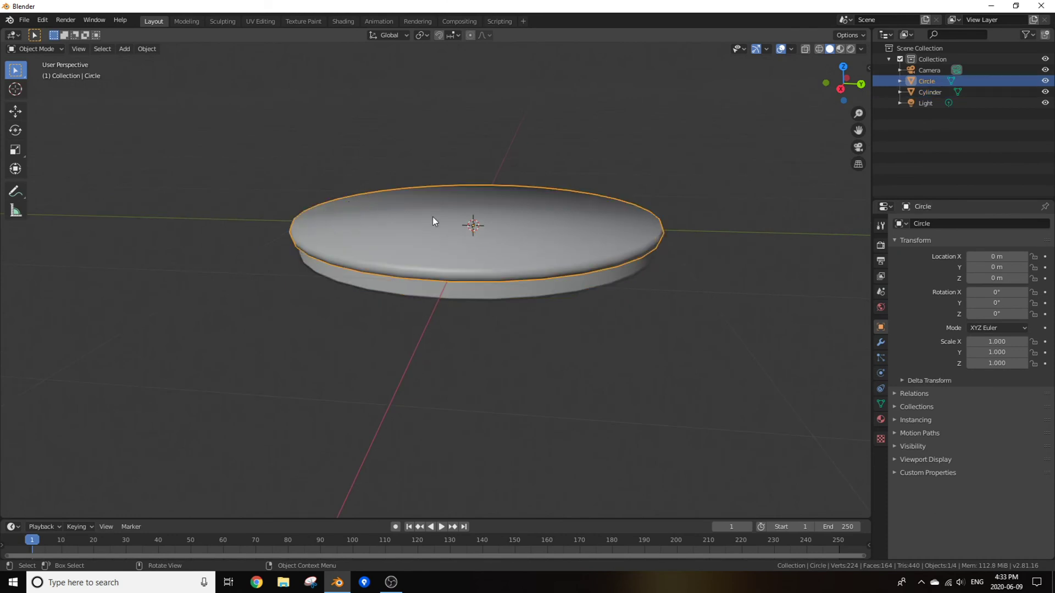
left_click(881, 342)
left_click(932, 225)
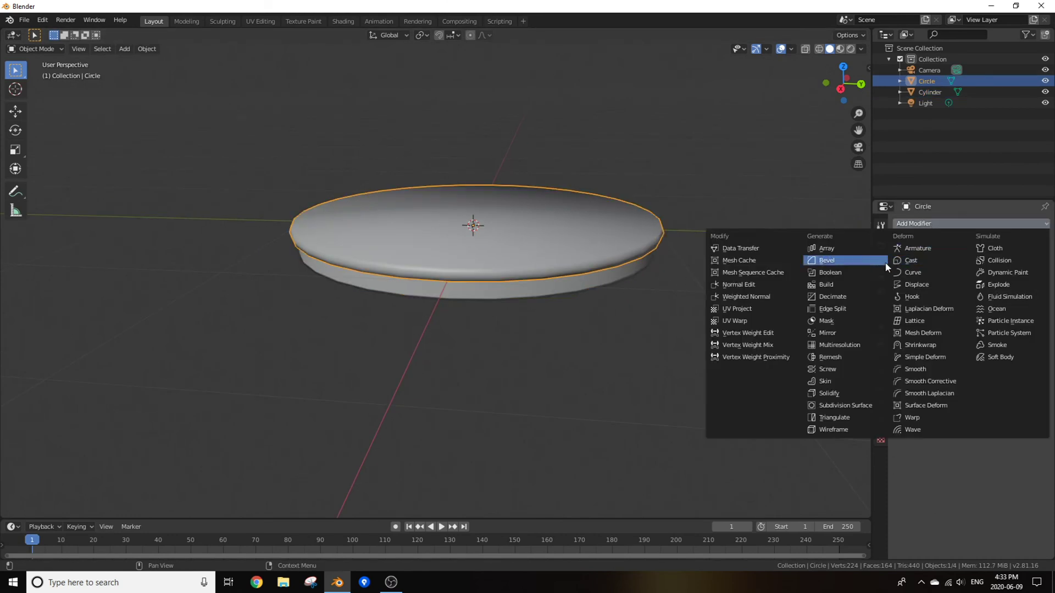
left_click(857, 335)
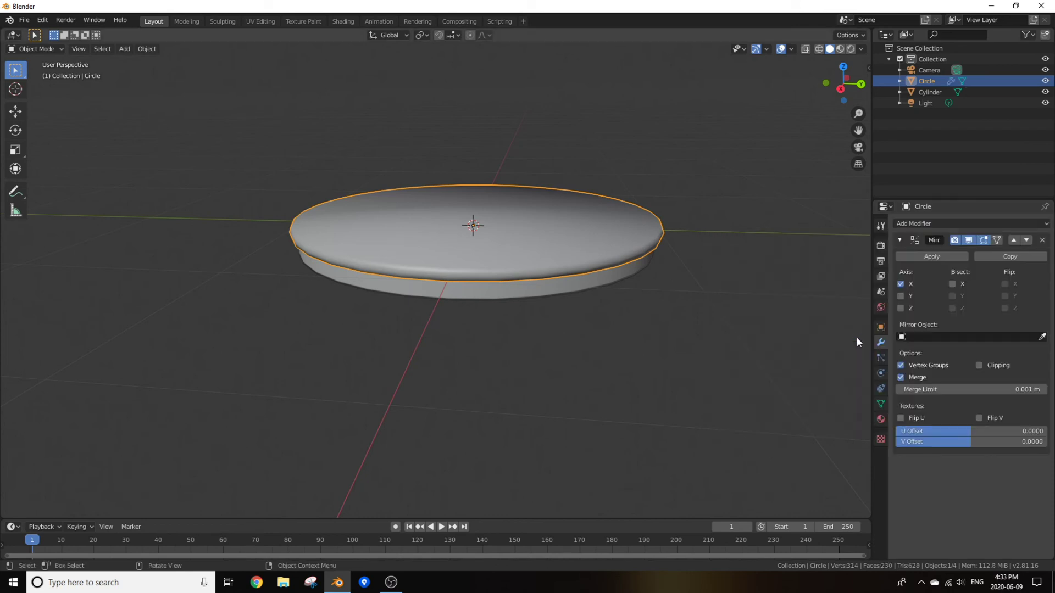
left_click(901, 308)
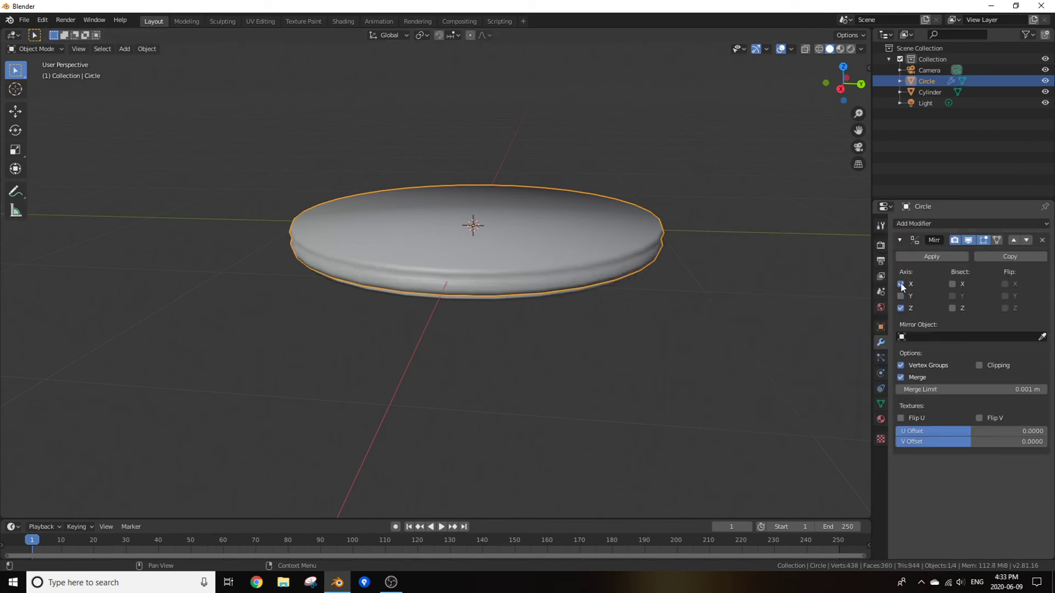
left_click(901, 284)
- Set the Mirror modifier's Mirror Object to Cylinder, creating the bottom wafer
middle_click_drag(508, 302, 473, 286)
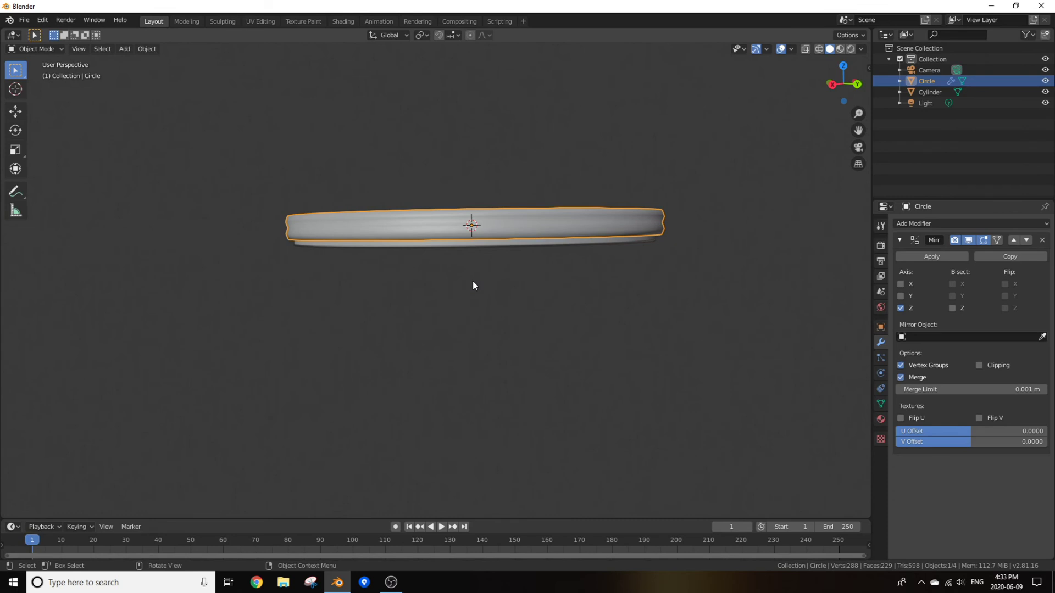
key("g")
key("z")
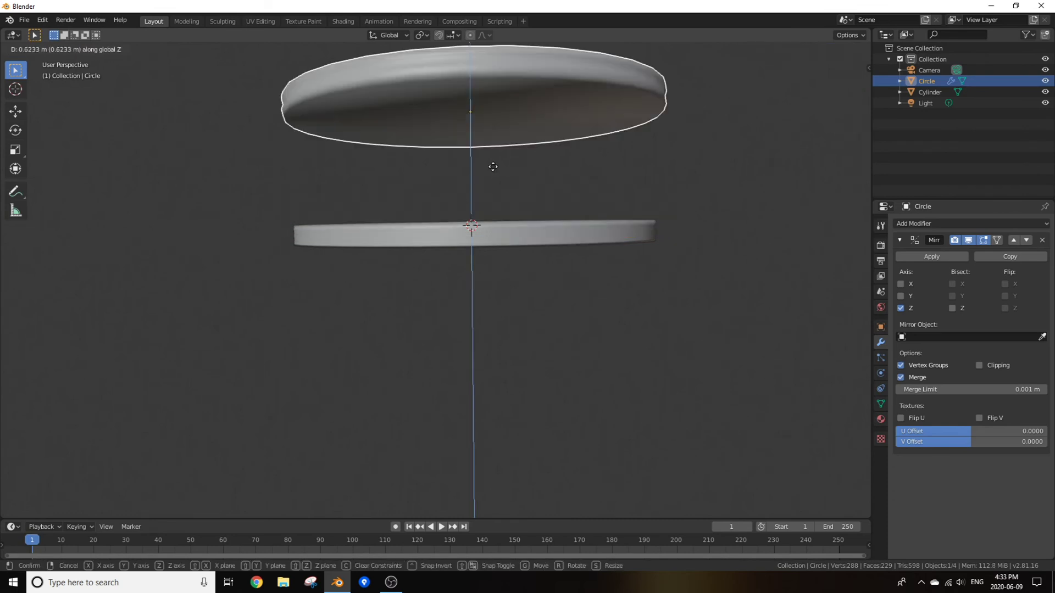
right_click(493, 167)
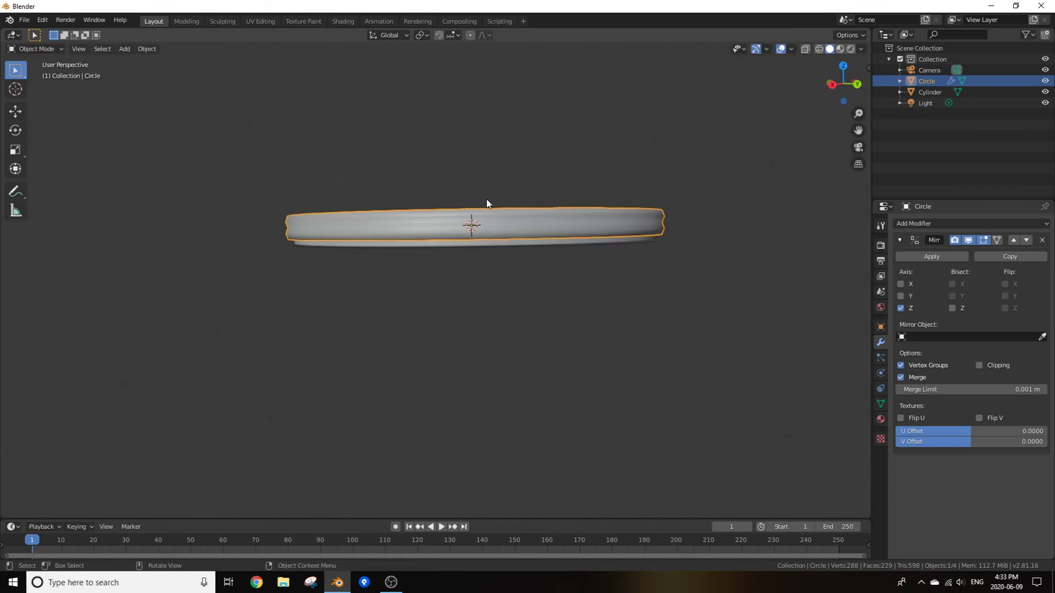
left_click(505, 247)
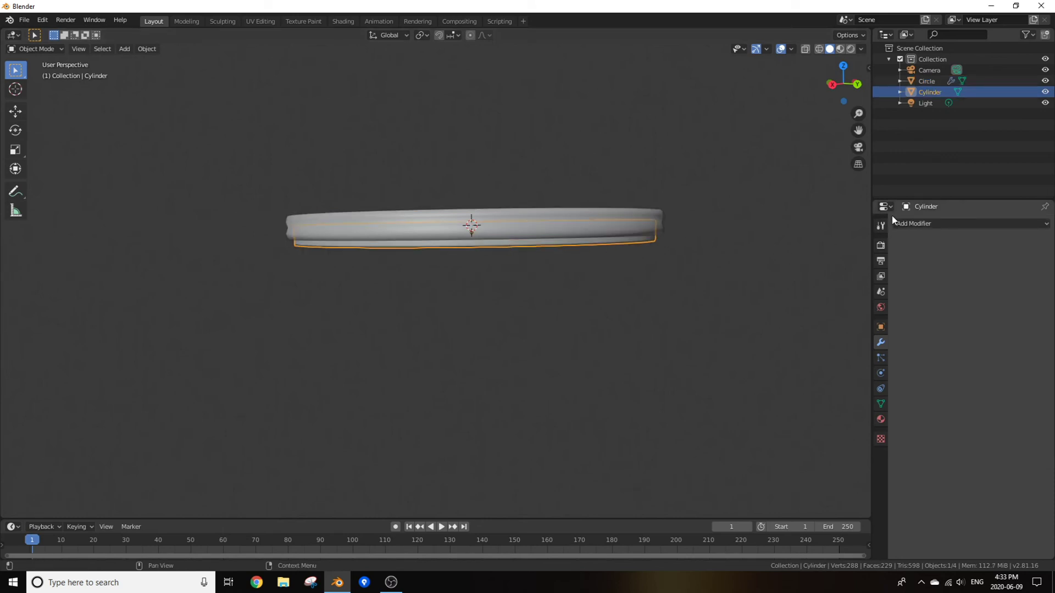
left_click(659, 216)
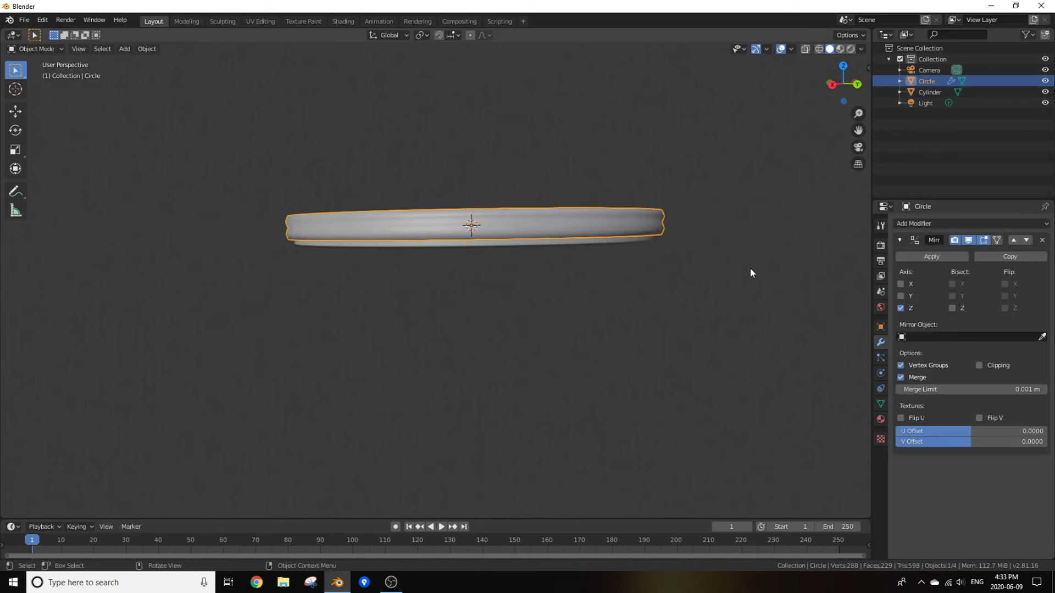
left_click(944, 338)
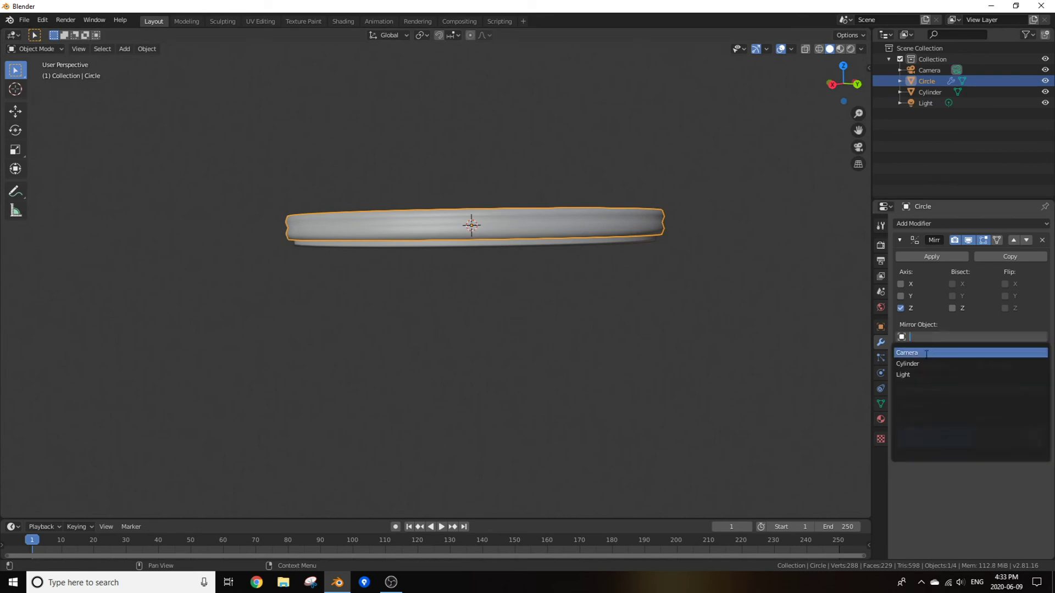
left_click(928, 366)
middle_click_drag(621, 294, 598, 309)
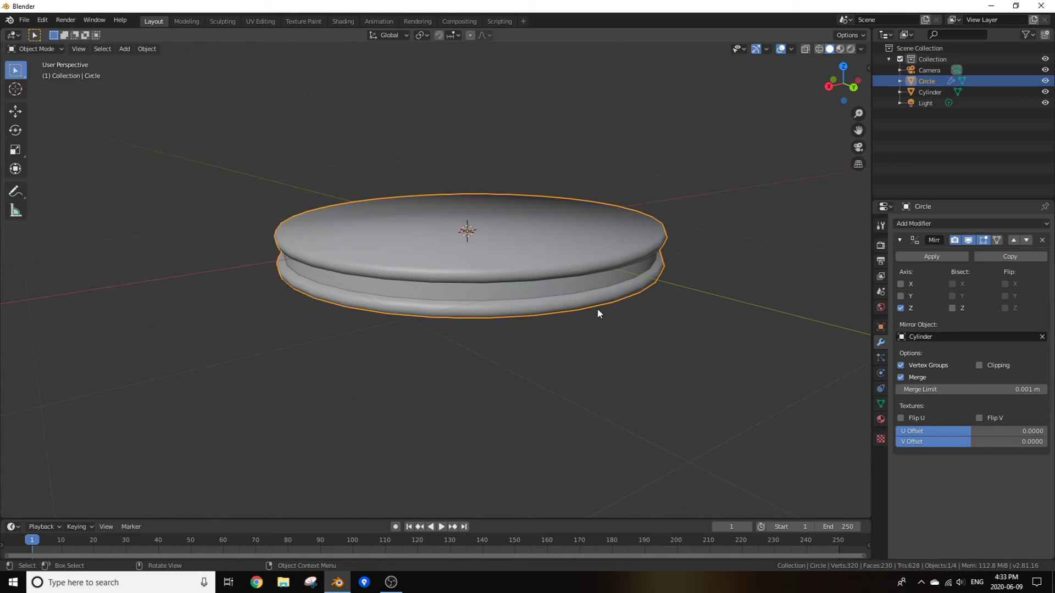
middle_click_drag(598, 308, 636, 297)
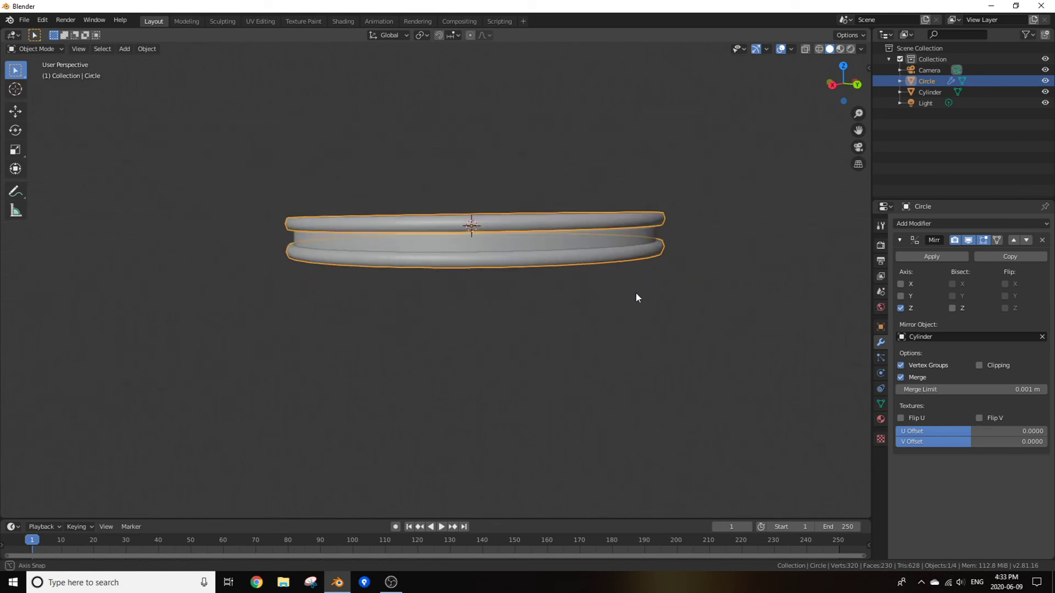
left_click(575, 235)
- Scale the filling taller along Z, trying and undoing a wafer height change
key("s")
key("z")
left_click(641, 193)
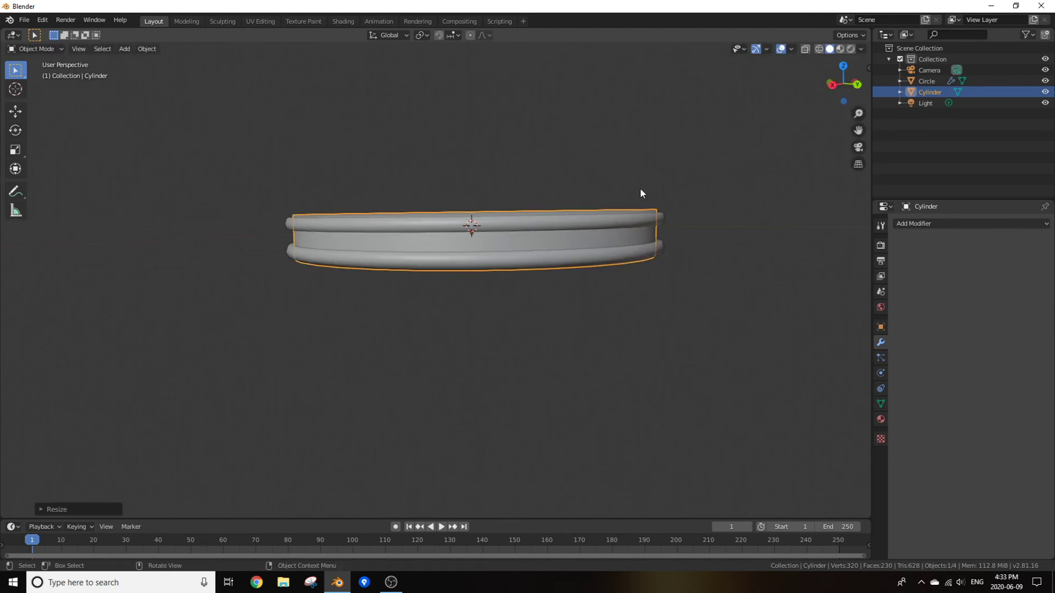
left_click(661, 228)
key("g")
key("z")
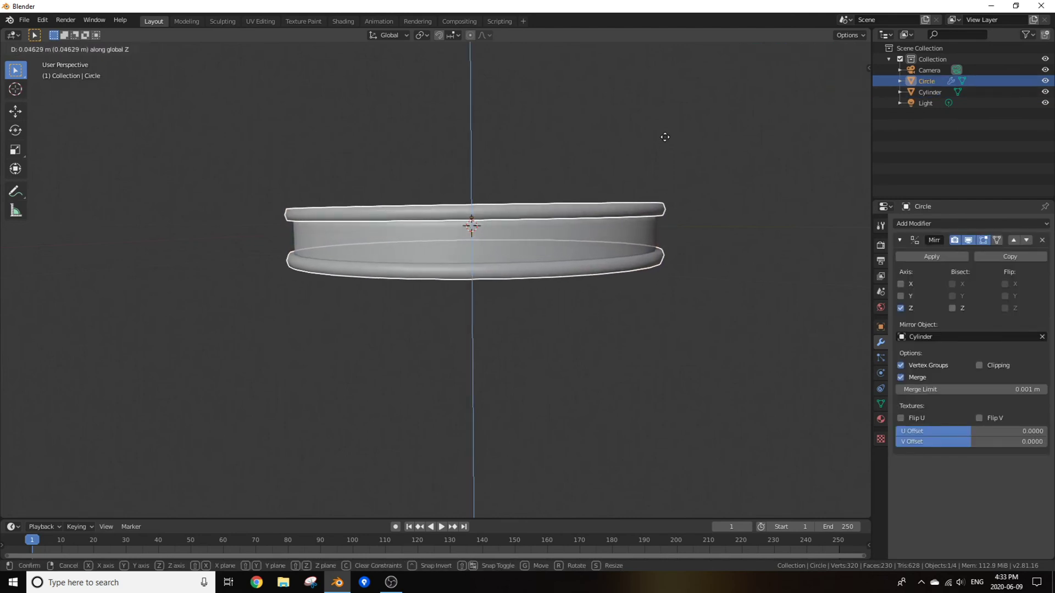
left_click(665, 136)
key("ctrl+z")
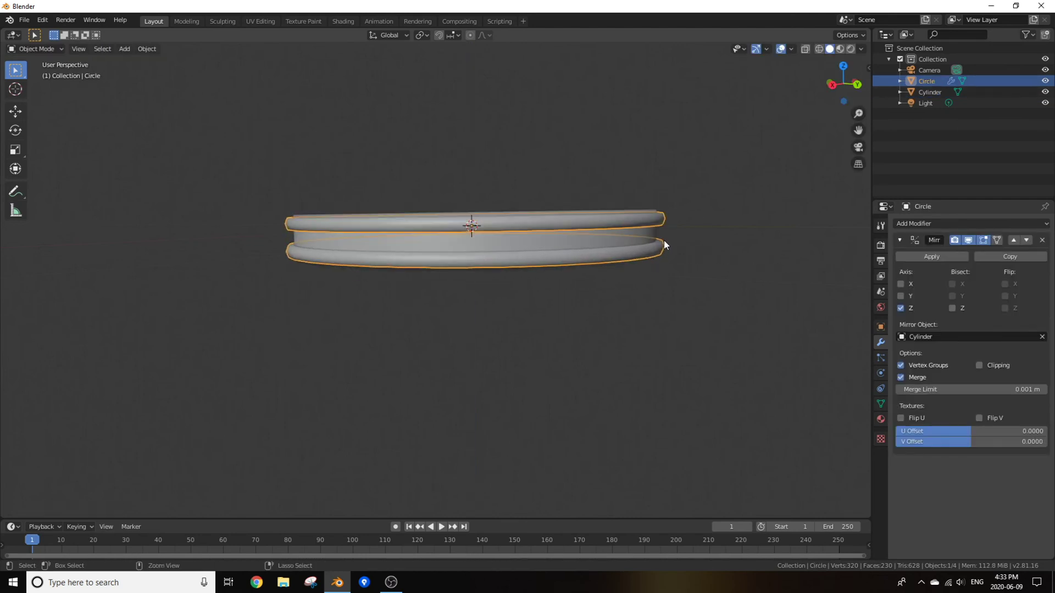
key("ctrl+z")
key("ctrl+shift+z")
key("alt+a")
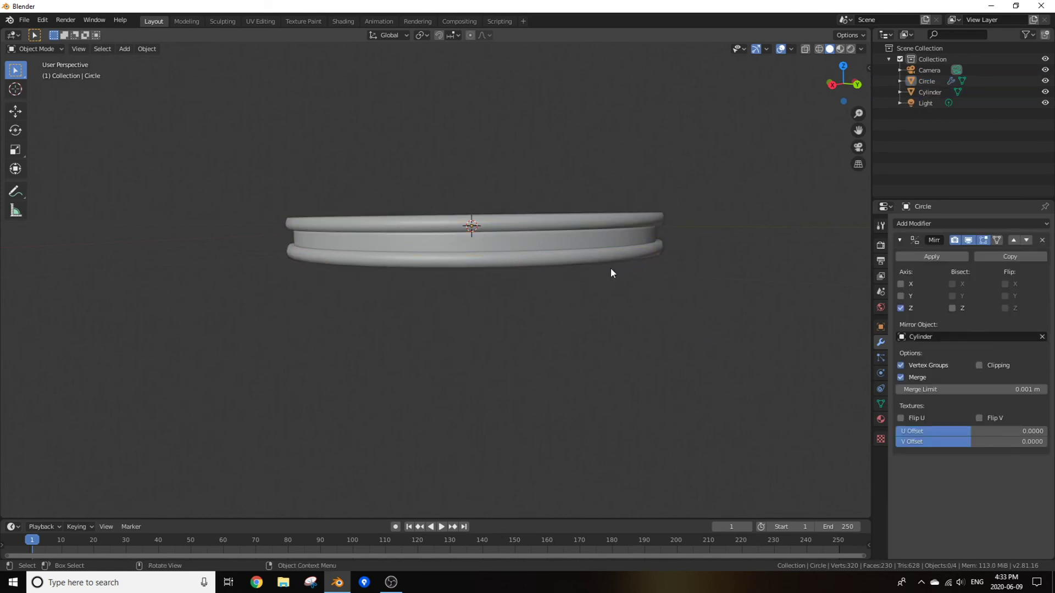
- Switch to Rendered shading and move the light to X 4.0657, Y 0.94889, Z 2.1468
key("z")
left_click(612, 185)
mouse_move(661, 226)
middle_mouse_down()
mouse_move(759, 226)
mouse_move(655, 221)
middle_mouse_up()
left_click(736, 131)
middle_click_drag(685, 217, 676, 181)
key("g")
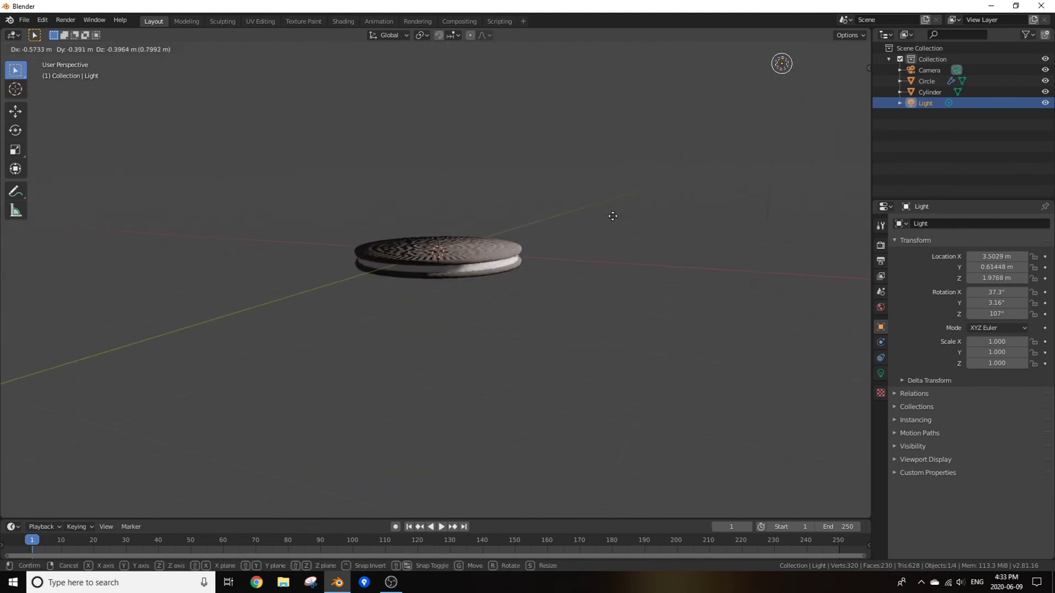
left_click(674, 203)
middle_click_drag(675, 203, 667, 305)
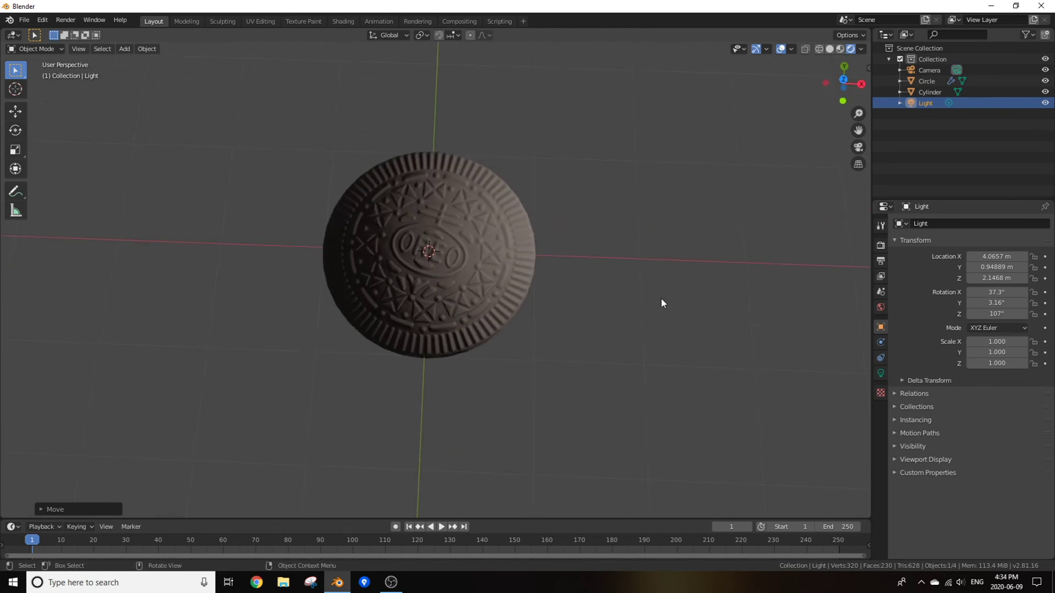
- Zoom out and tilt the view to inspect the rendered cookie at an angle
scroll(551, 312, "down", 2)
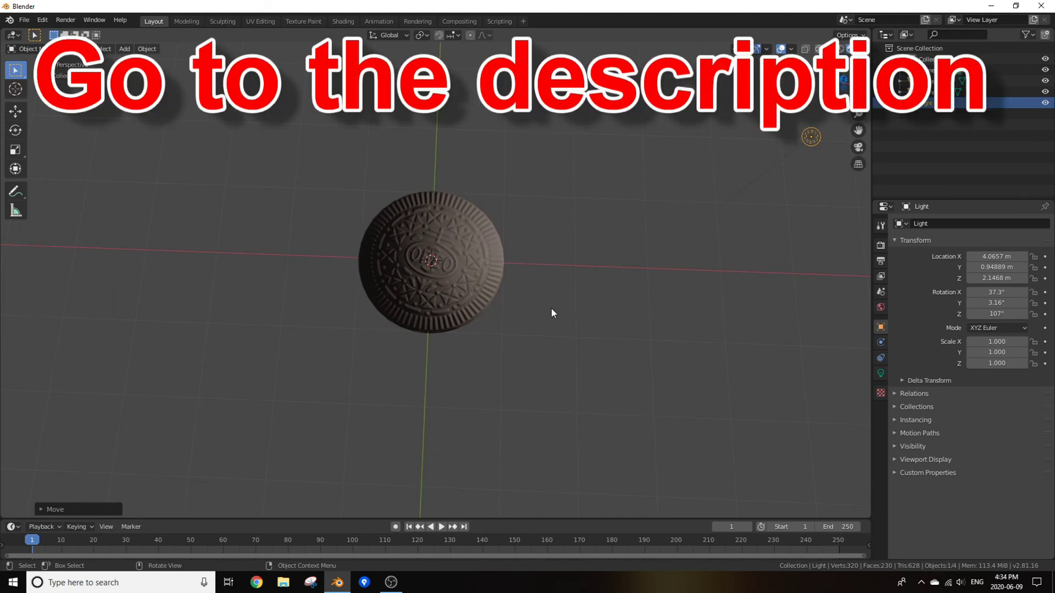
middle_click_drag(551, 313, 541, 279)
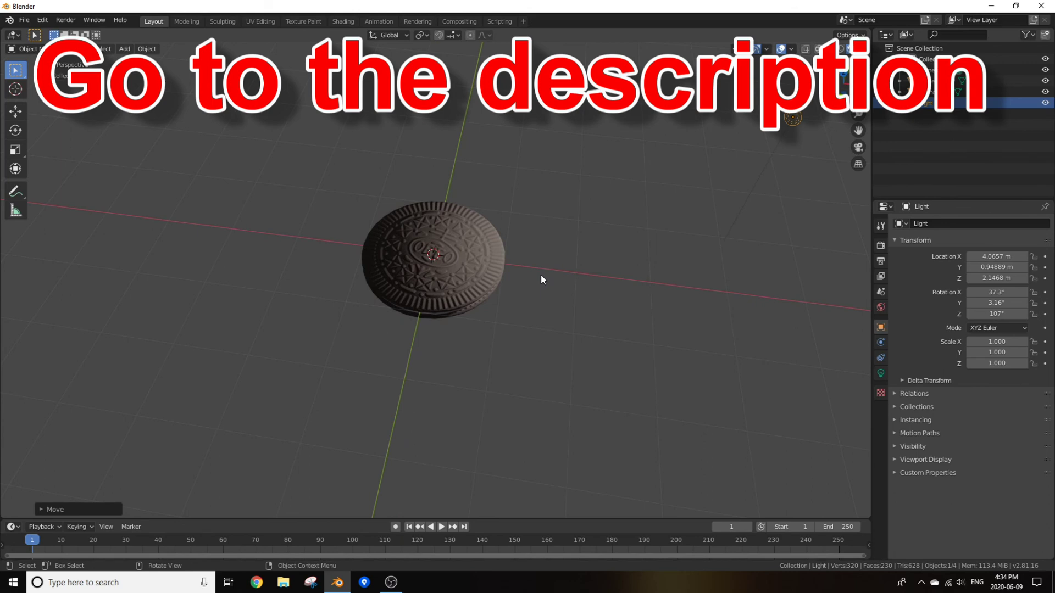